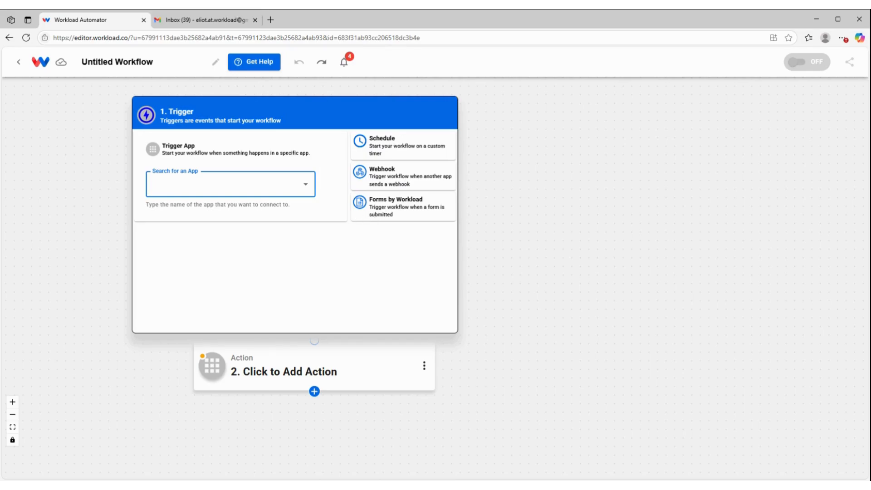
Set the workflow trigger to Forms by Workload with the New Form Submission event and continue to its settings
left_click(397, 209)
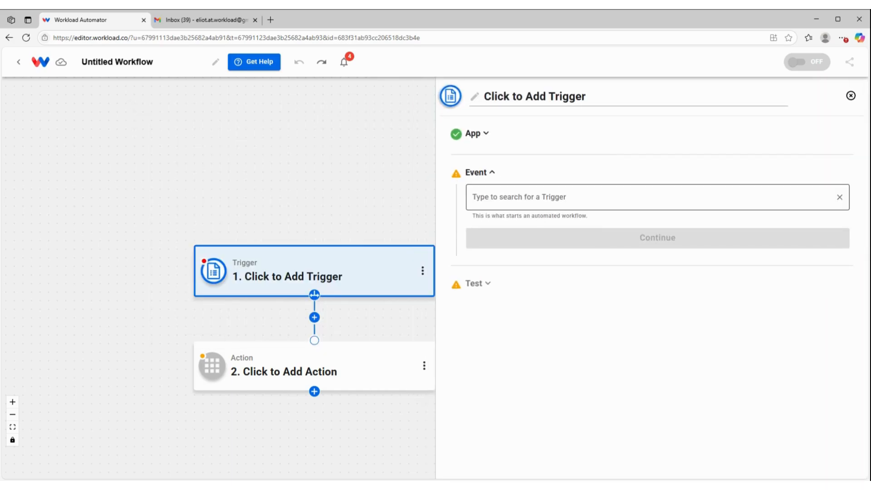
left_click(529, 198)
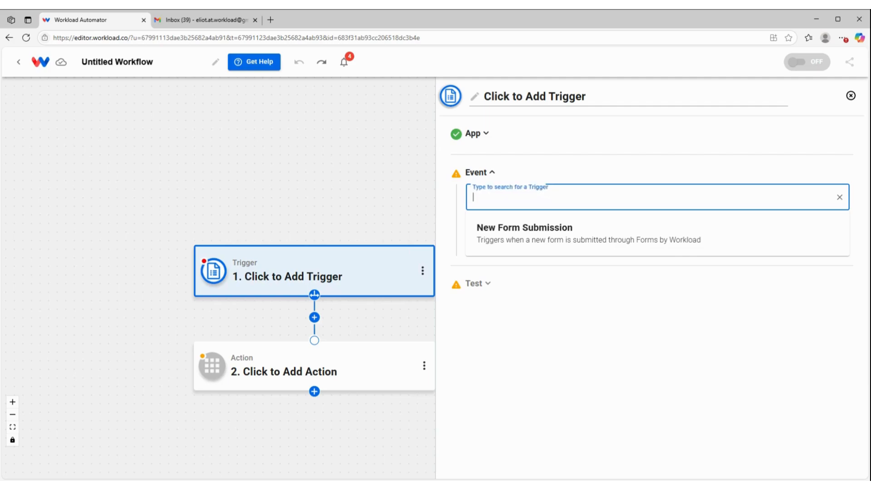
left_click(526, 232)
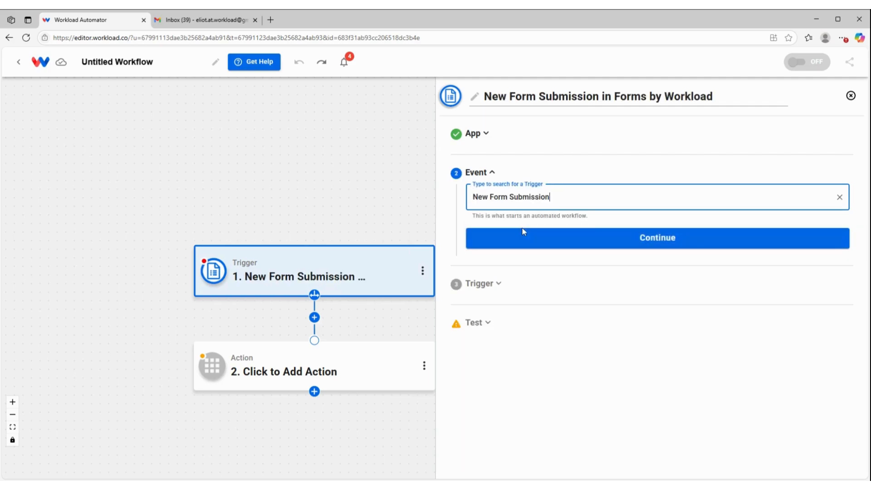
left_click(677, 235)
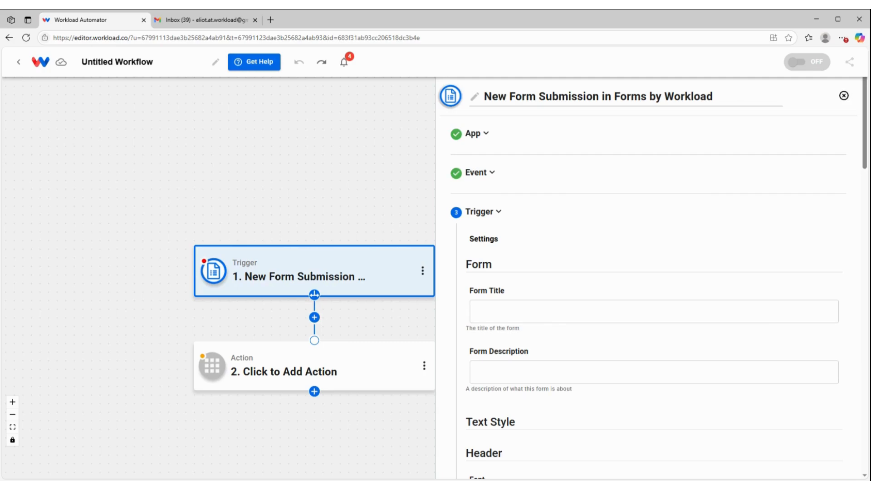
Give the form the title "This is a wonderful test" and the description "To see how things work"
scroll(621, 218, "down", 2)
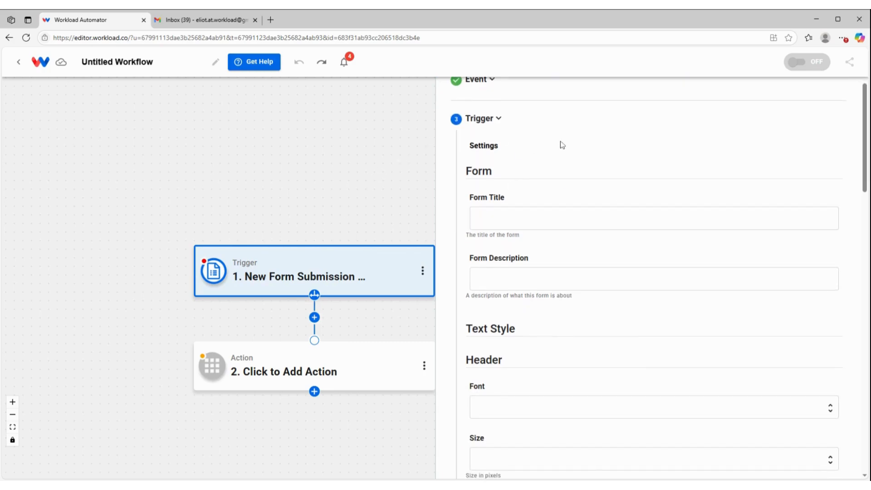
scroll(560, 184, "down", 2)
left_click(518, 116)
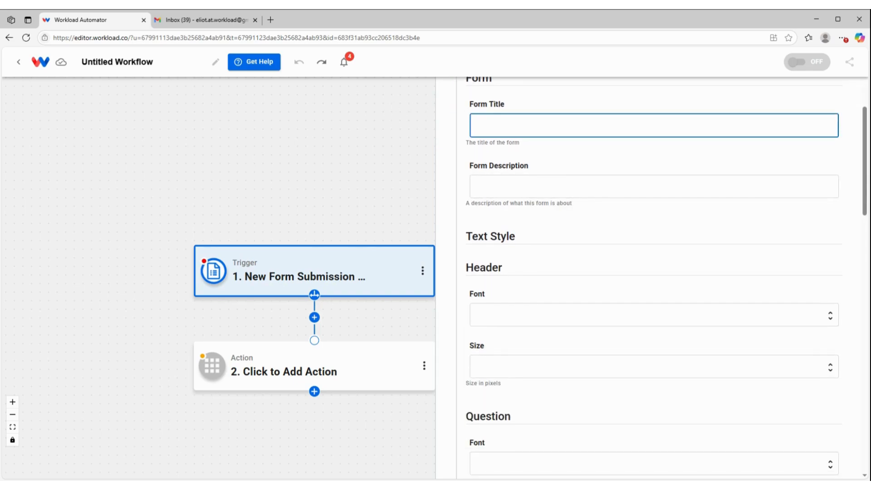
type("This is a wonderful test")
key("Tab")
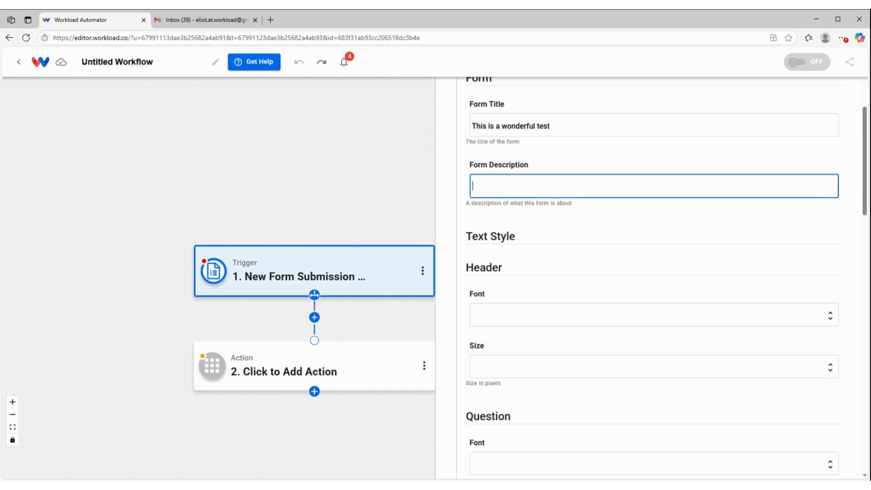
type("To see how things work")
left_click(421, 316)
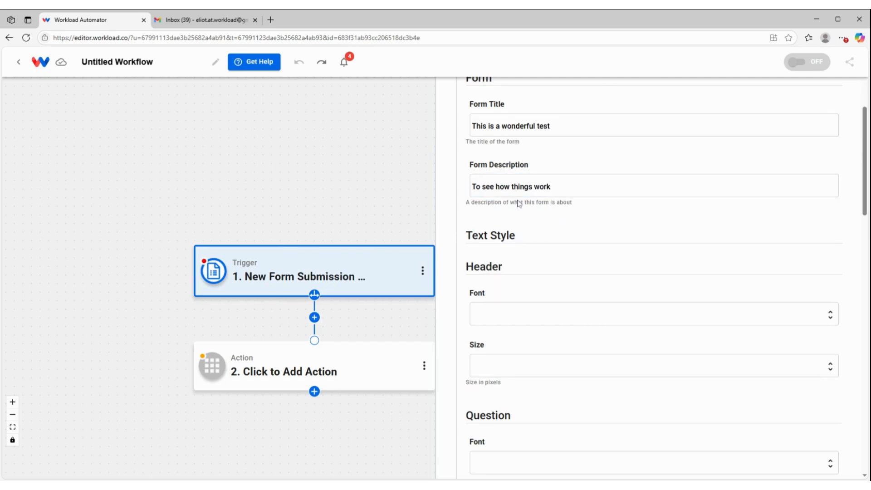
Set the form's header text style to the Impact font at Extra Large (24) size
scroll(573, 175, "down", 2)
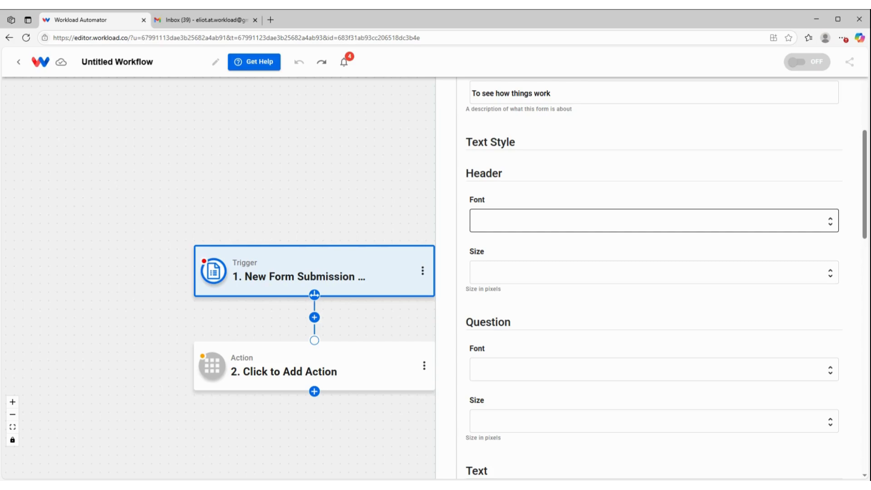
left_click(649, 220)
left_click(586, 315)
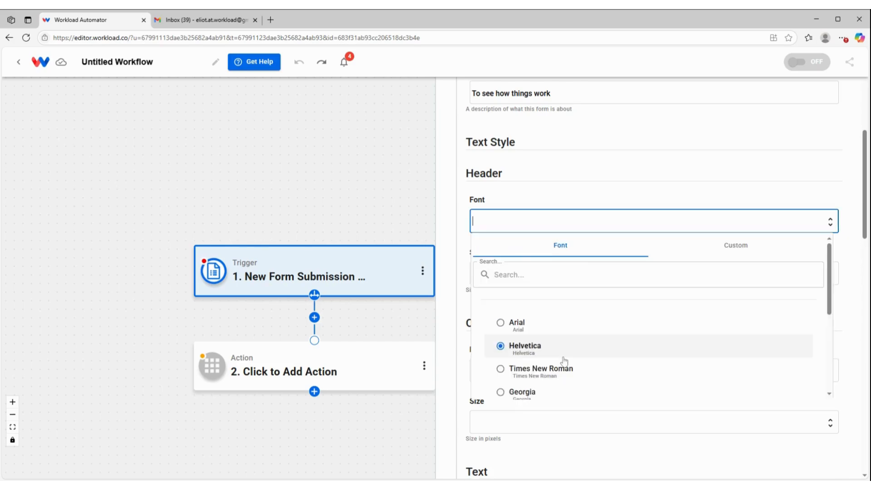
scroll(574, 345, "down", 3)
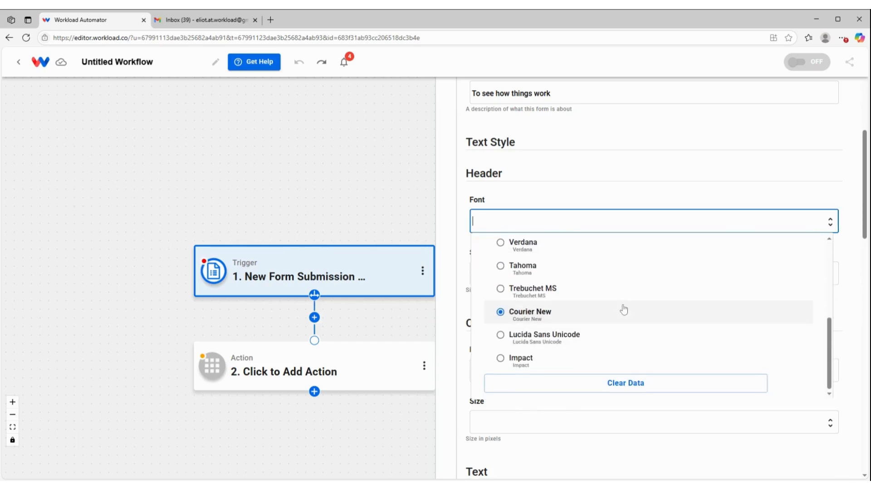
left_click(521, 362)
left_click(517, 272)
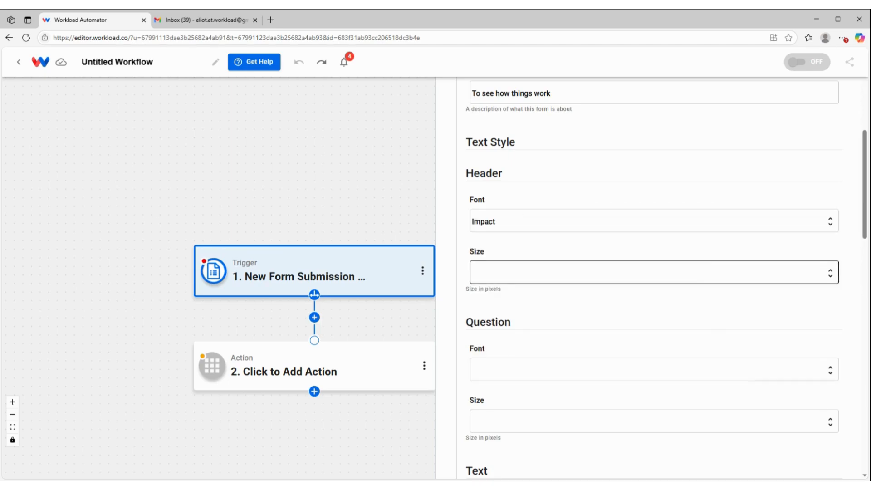
scroll(521, 363, "down", 1)
left_click(526, 414)
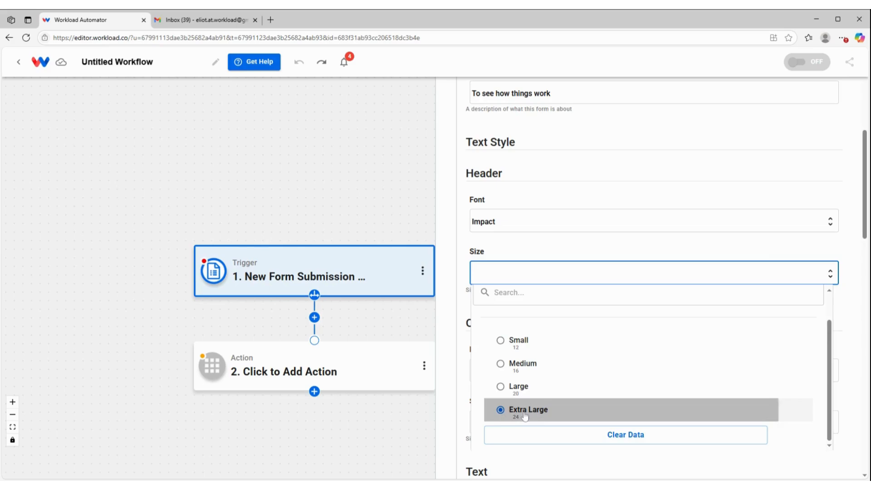
Set the question text style to the Helvetica font at Large (20) size
scroll(526, 257, "down", 3)
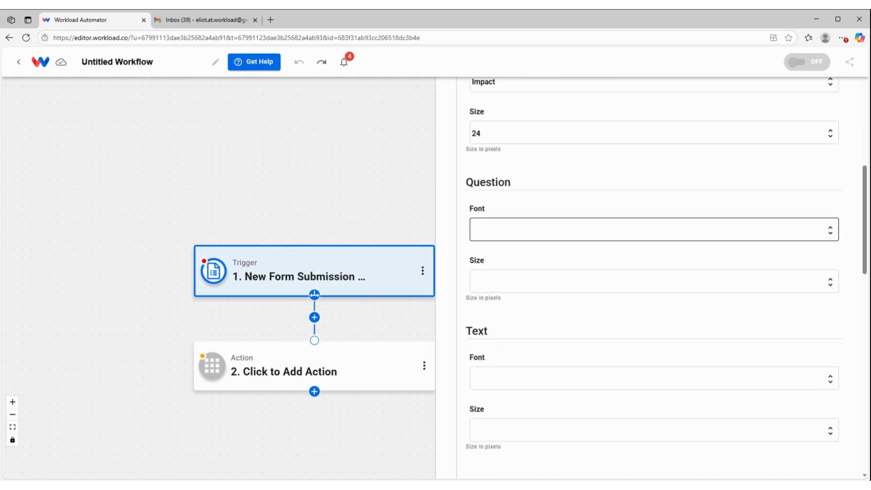
left_click(567, 229)
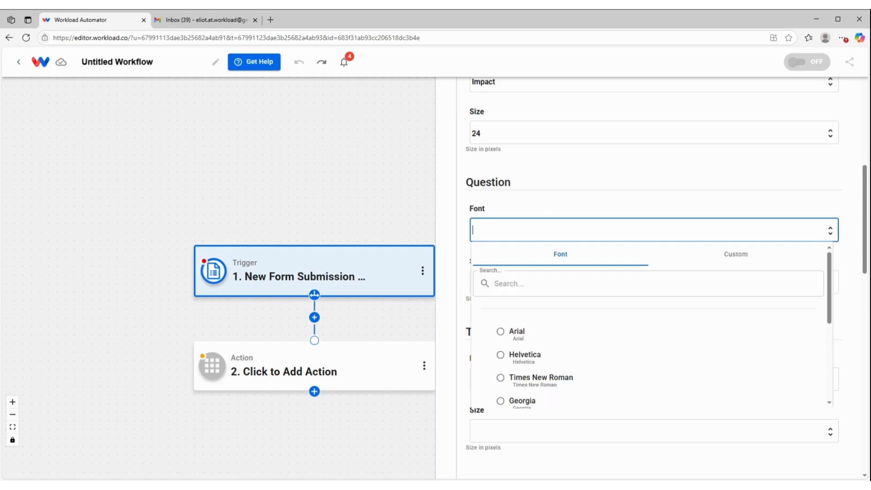
left_click(526, 359)
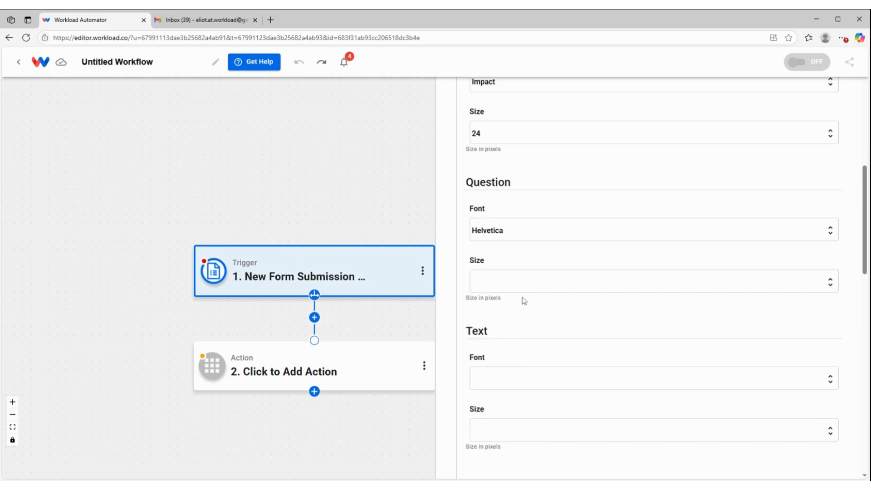
left_click(524, 282)
scroll(532, 372, "down", 1)
left_click(525, 402)
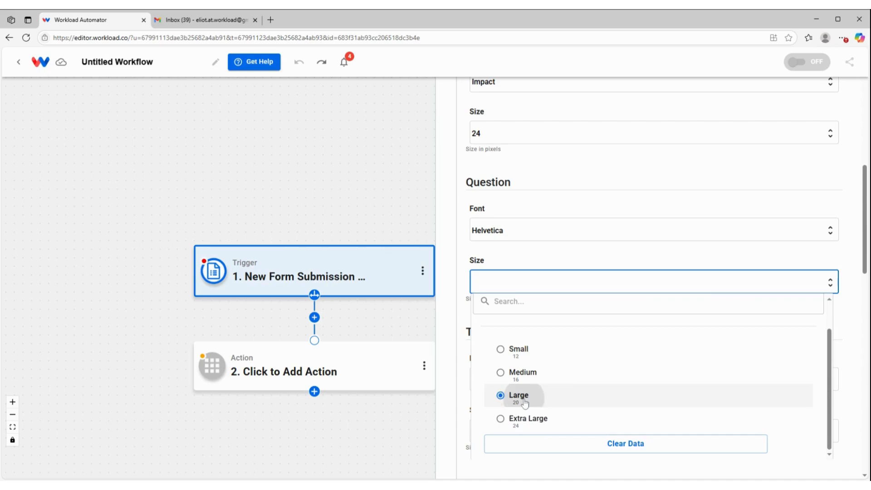
Set the regular text style to the Georgia font at Small (12) size
scroll(529, 330, "down", 3)
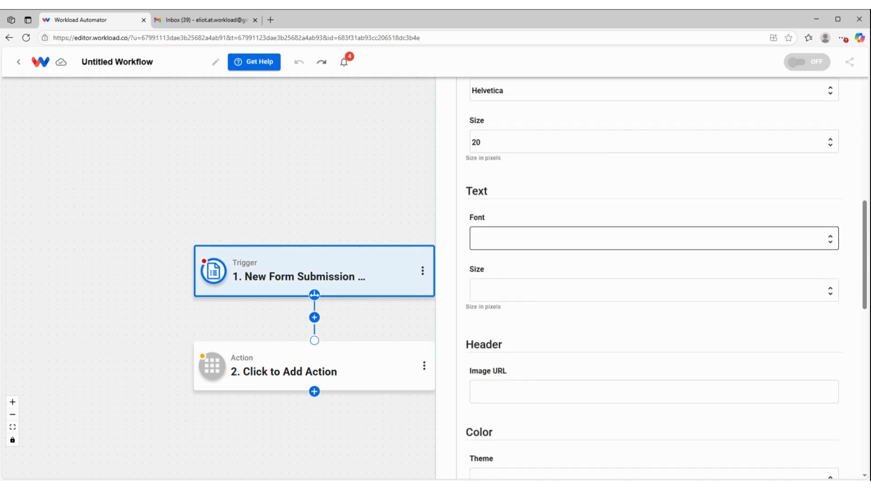
left_click(529, 239)
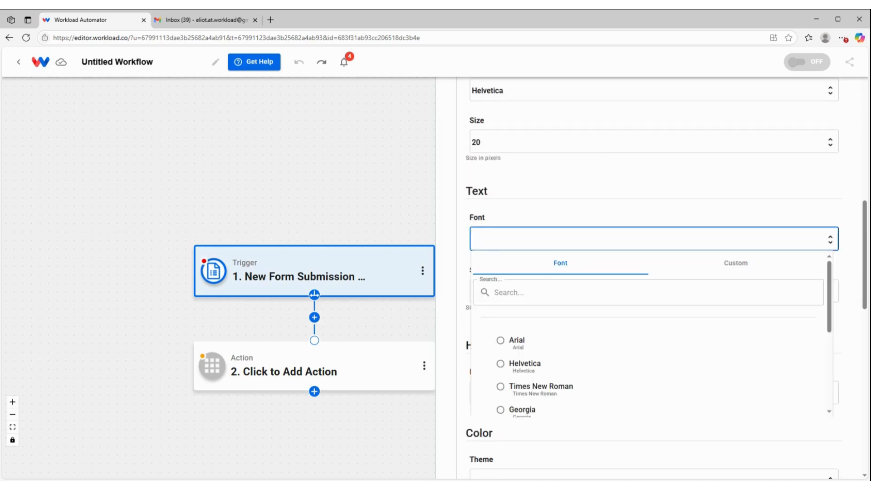
left_click(540, 386)
scroll(542, 386, "down", 1)
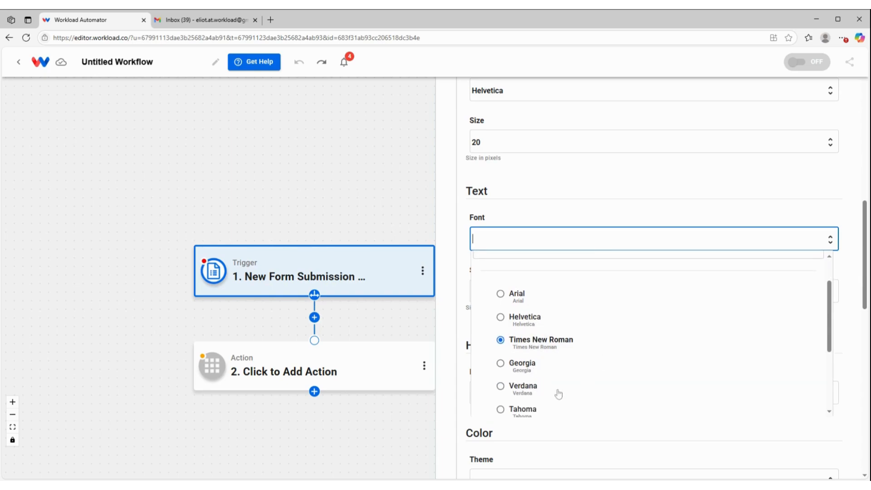
left_click(522, 364)
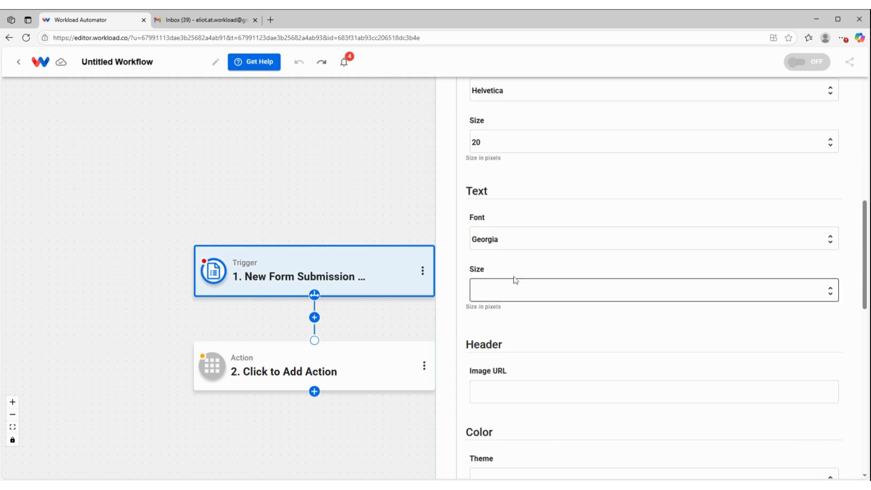
left_click(517, 290)
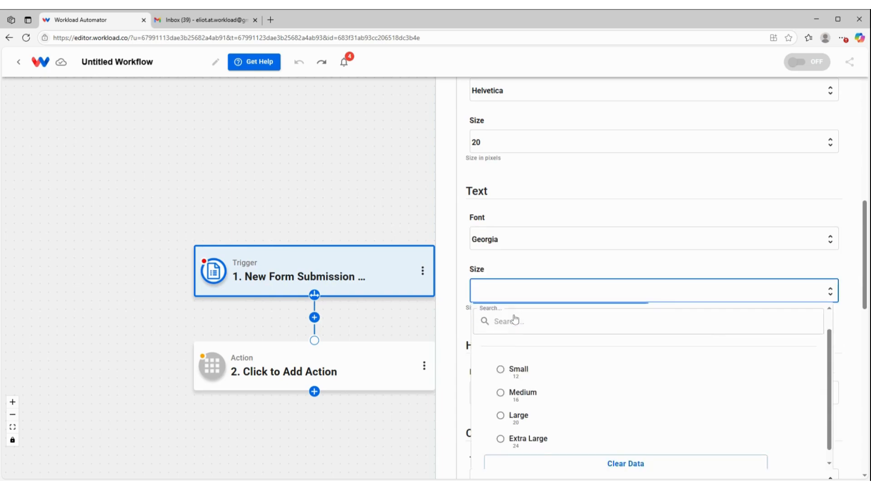
left_click(525, 365)
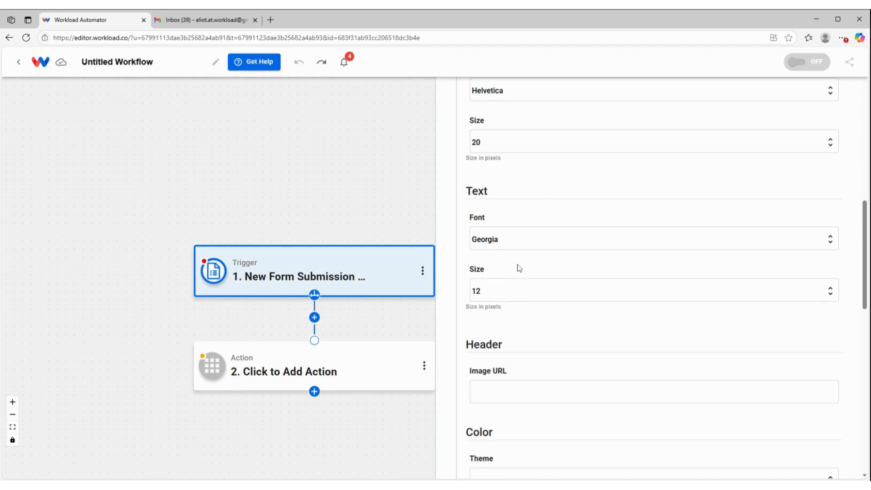
Paste the copied as1.ftcdn.net JPG link as the form header's image URL
scroll(519, 268, "down", 3)
left_click(509, 247)
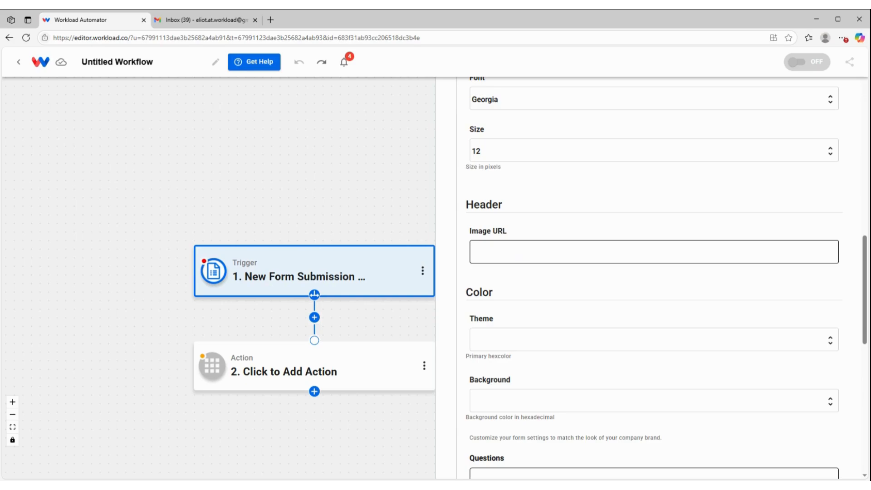
left_click(654, 252)
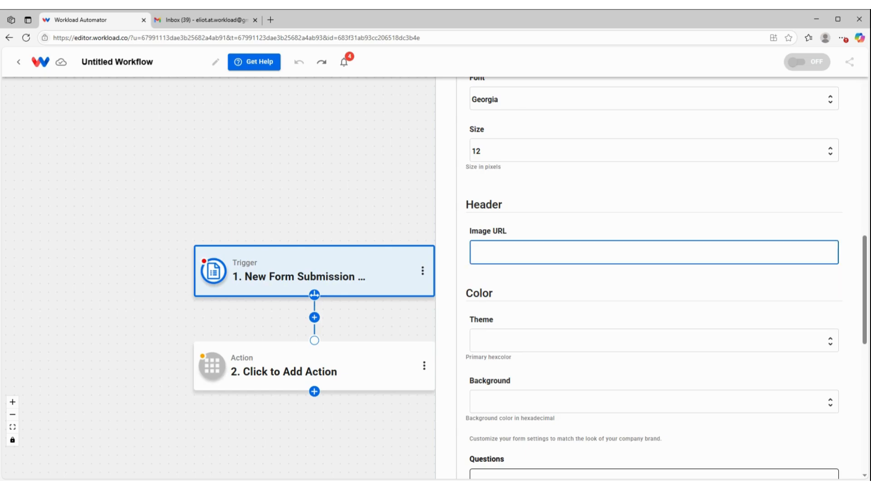
key("ctrl+v")
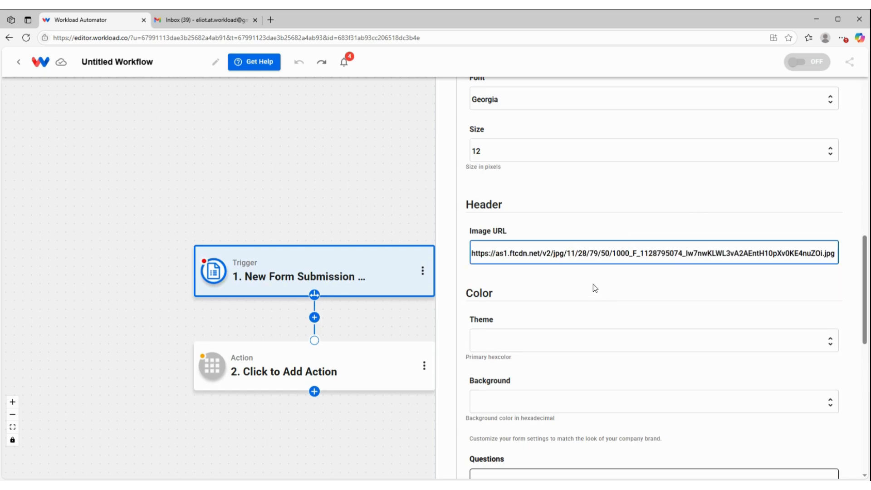
Set the form's theme color to Sky Blue (#3498DB)
scroll(562, 280, "down", 4)
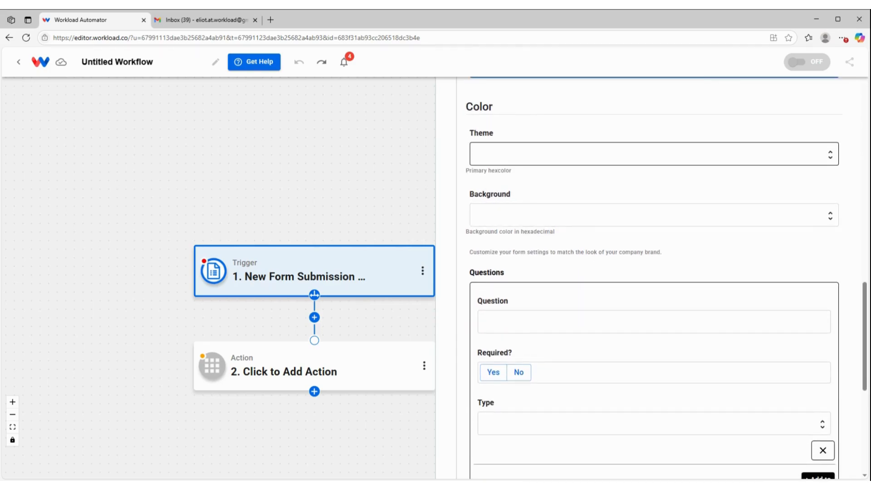
left_click(652, 154)
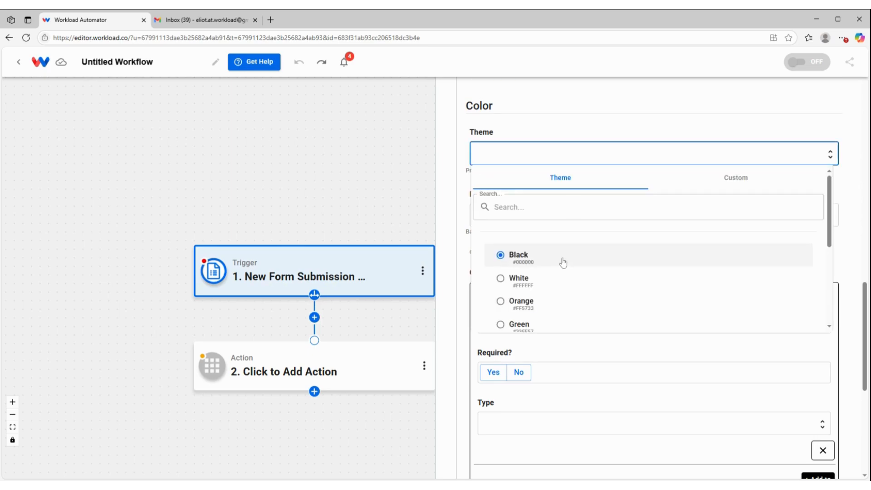
left_click(561, 284)
scroll(573, 284, "down", 1)
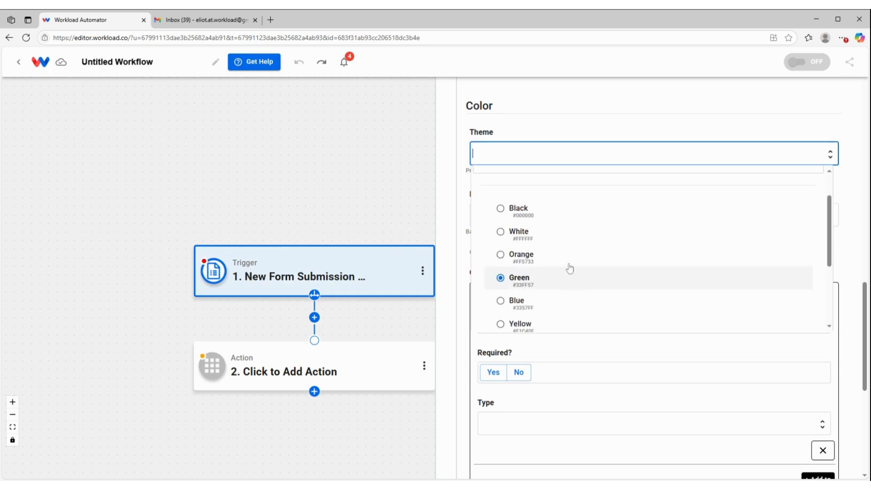
scroll(570, 240, "down", 3)
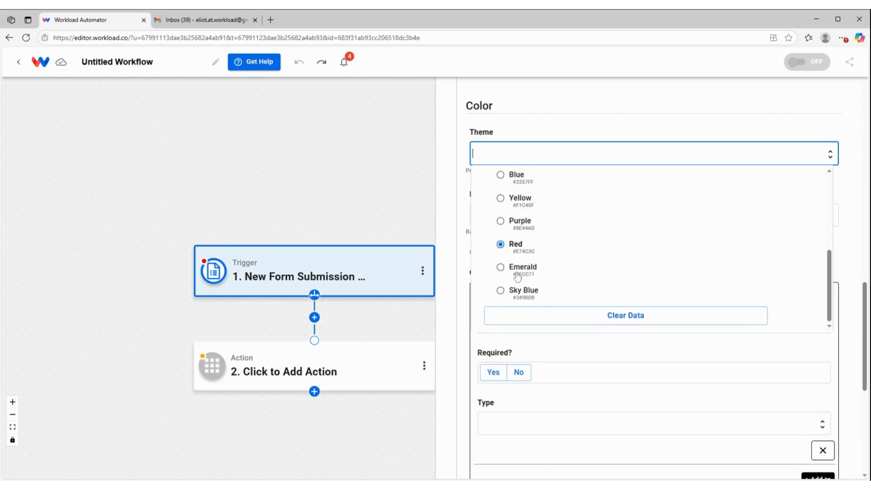
left_click(547, 295)
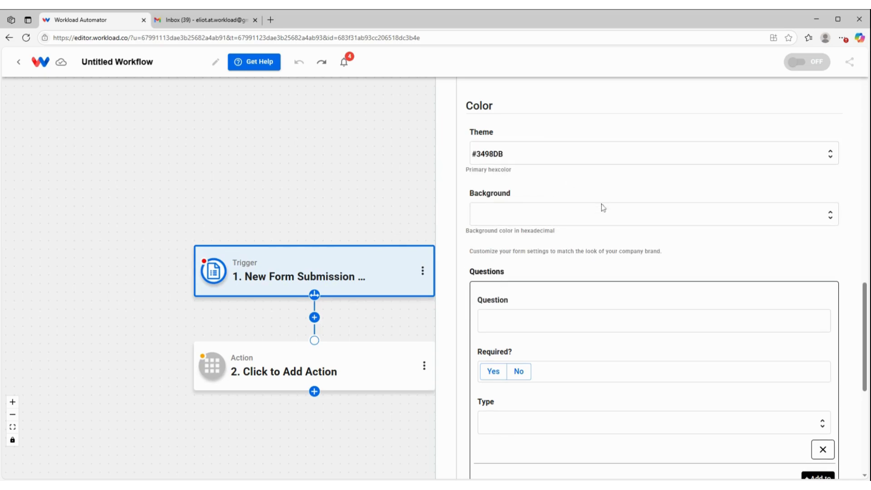
Set the form's background color to Light Red (#FFEBEE)
left_click(594, 212)
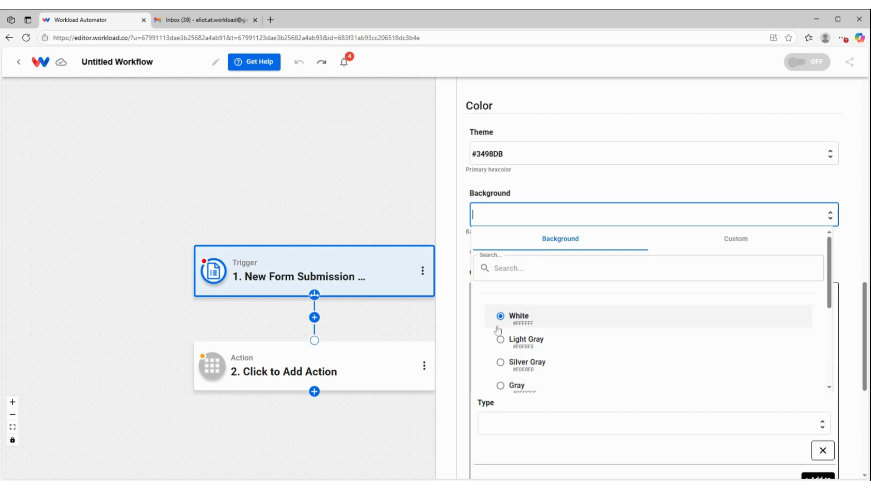
scroll(563, 322, "down", 1)
scroll(563, 318, "down", 1)
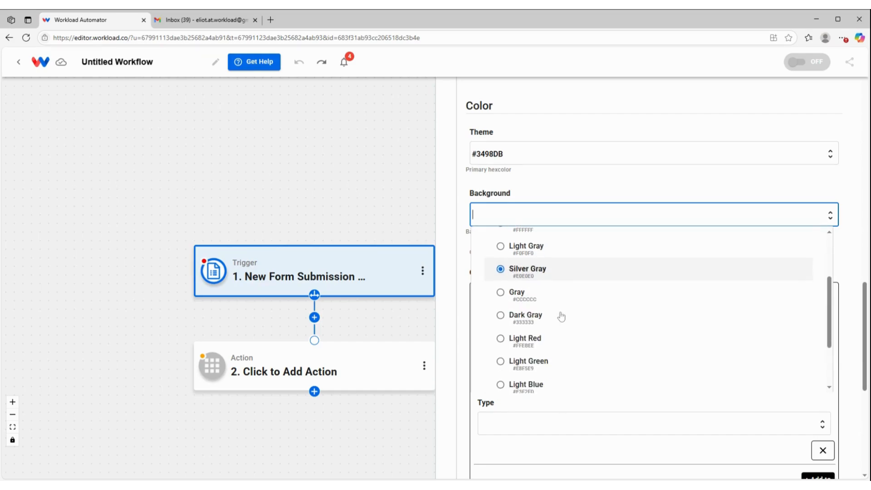
scroll(570, 311, "down", 2)
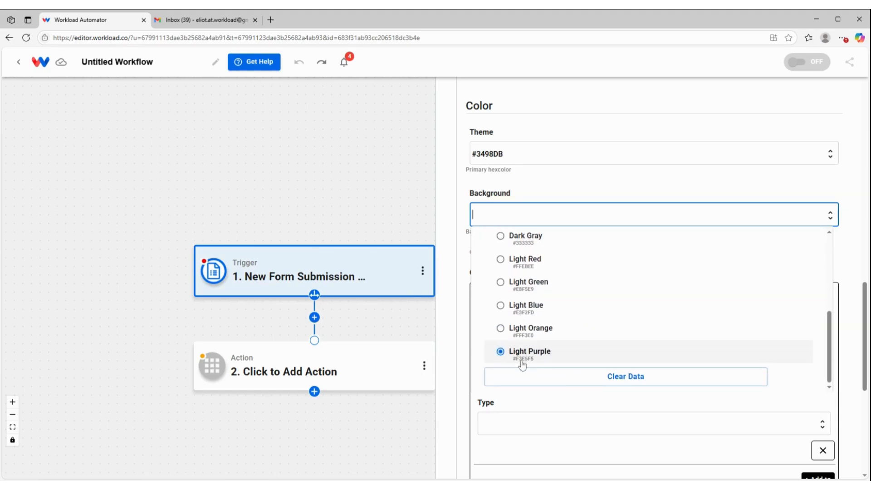
left_click(522, 307)
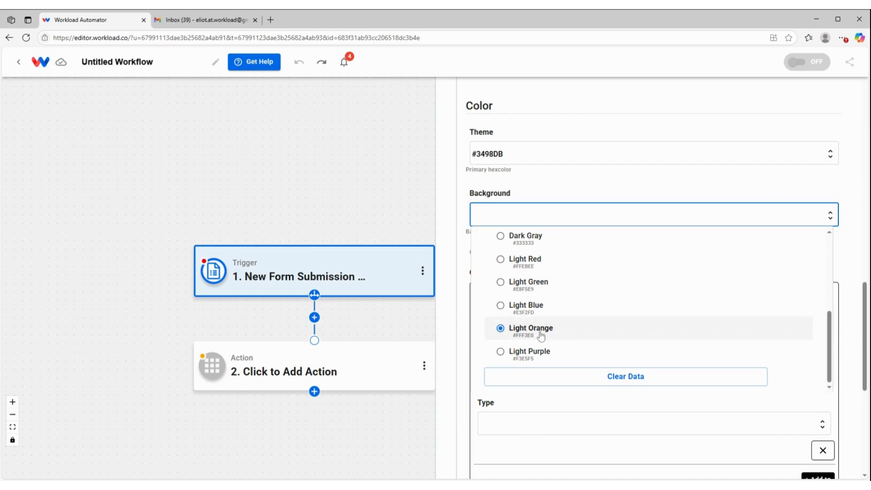
scroll(560, 296, "up", 2)
left_click(538, 310)
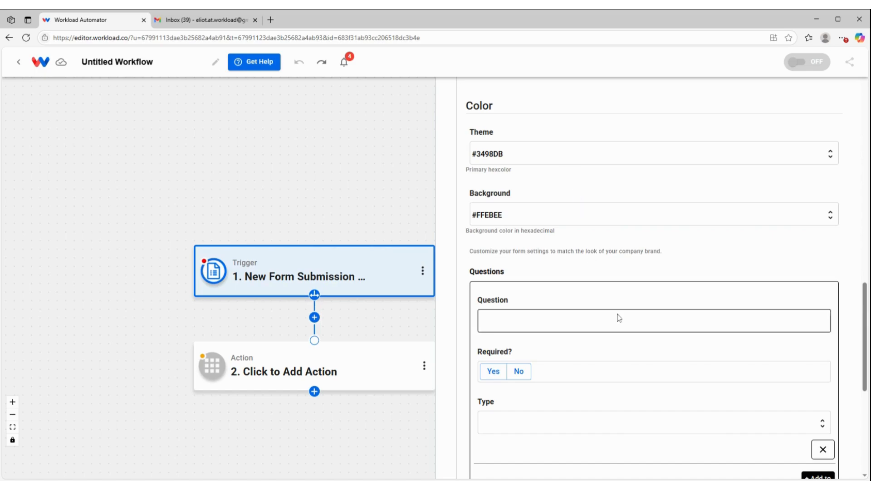
Define the first question as "What did you have for breakfast?", make it required and set its type to Short Text
scroll(570, 247, "down", 2)
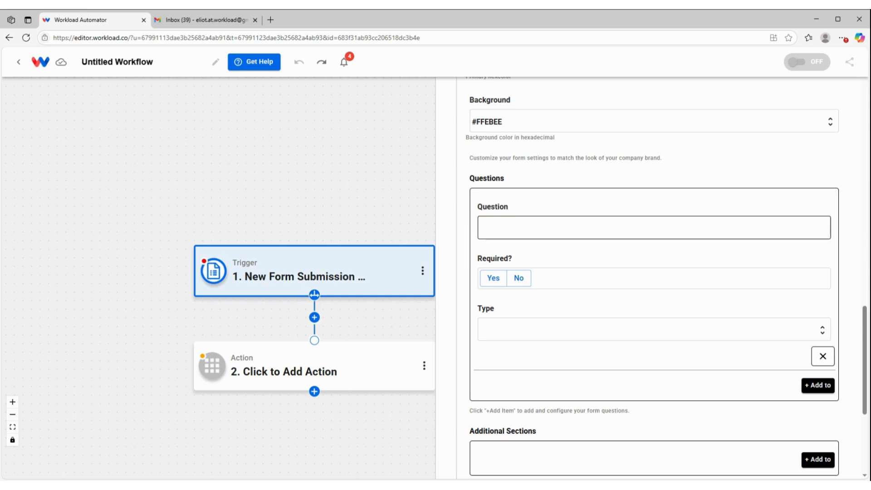
left_click(653, 228)
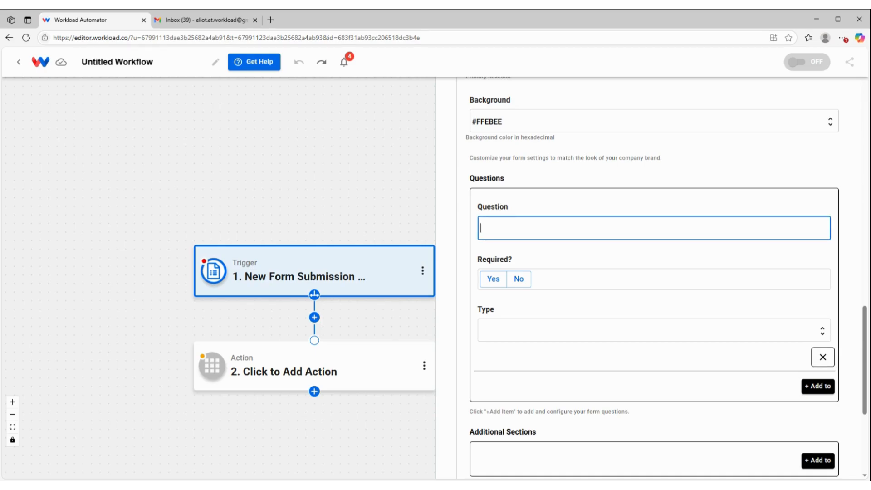
type("What did you have for breakfast?")
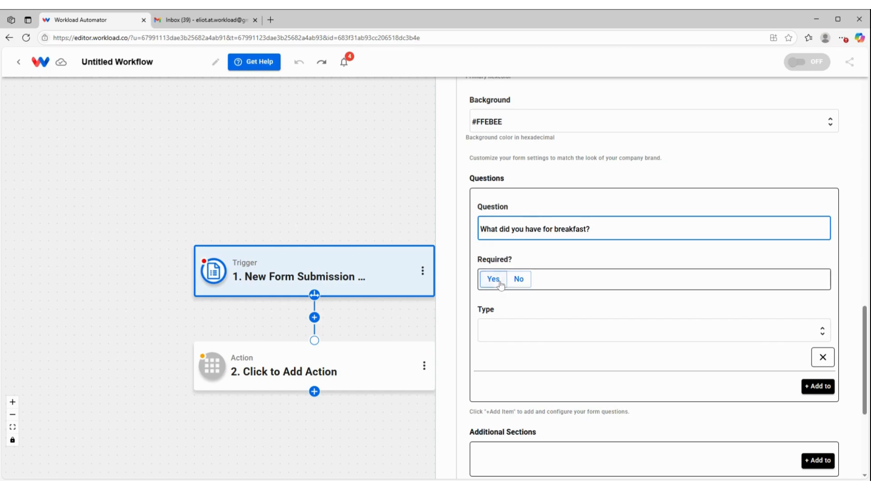
left_click(621, 330)
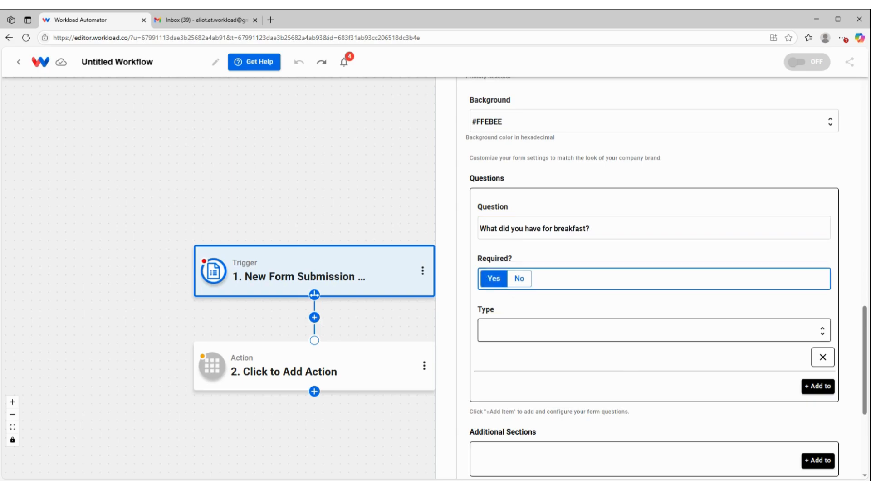
left_click(552, 397)
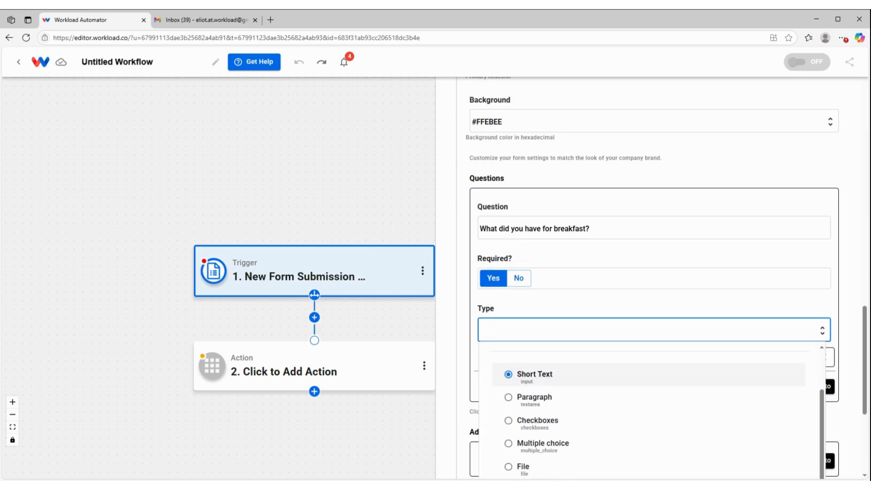
left_click(535, 374)
scroll(589, 400, "down", 2)
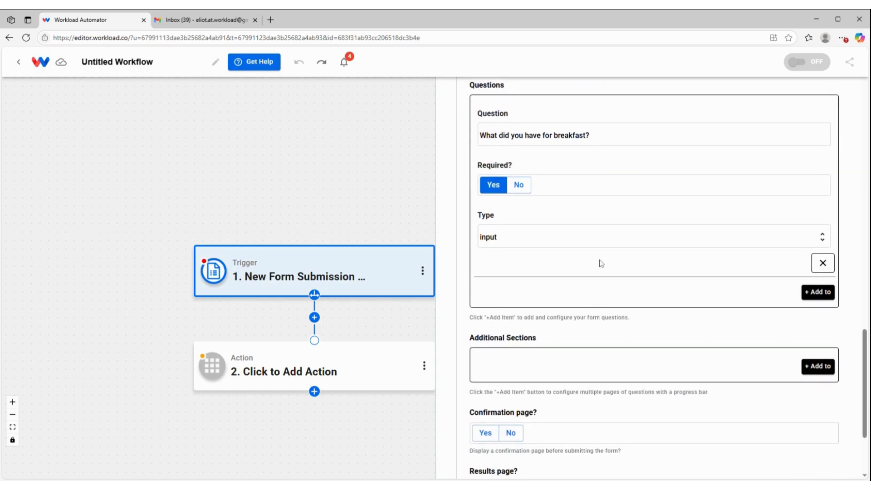
Add a second required question, "What is the meaning of life?", with the Paragraph type
scroll(627, 166, "up", 1)
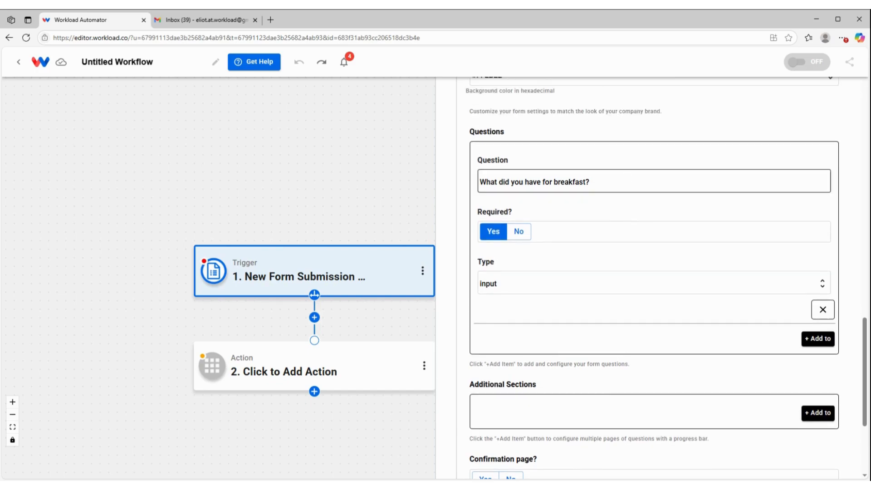
left_click(817, 339)
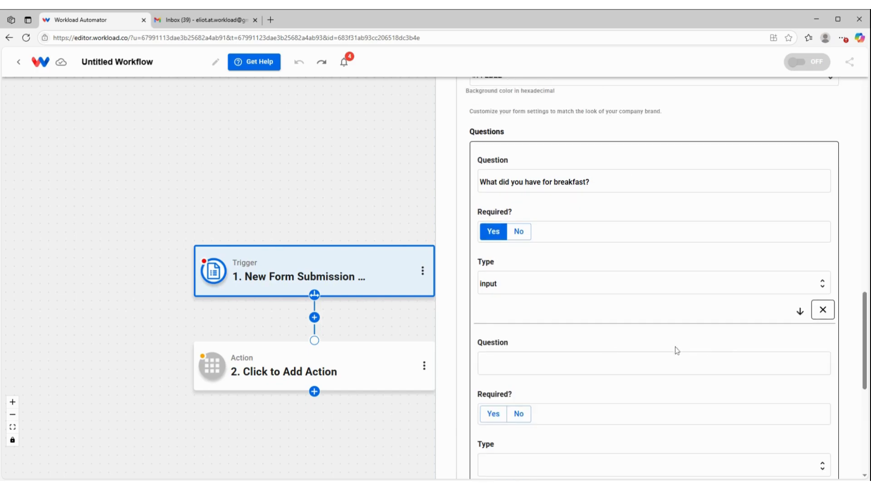
scroll(507, 350, "down", 2)
left_click(489, 275)
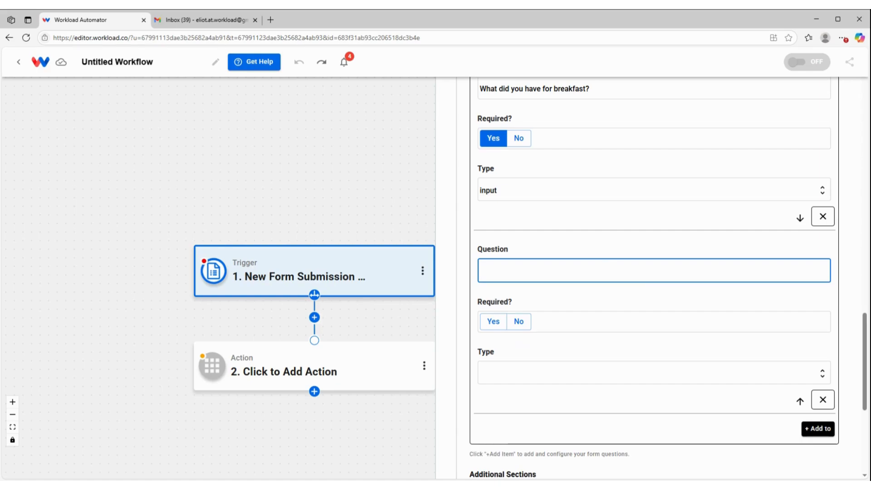
type("What is the meaning of life?")
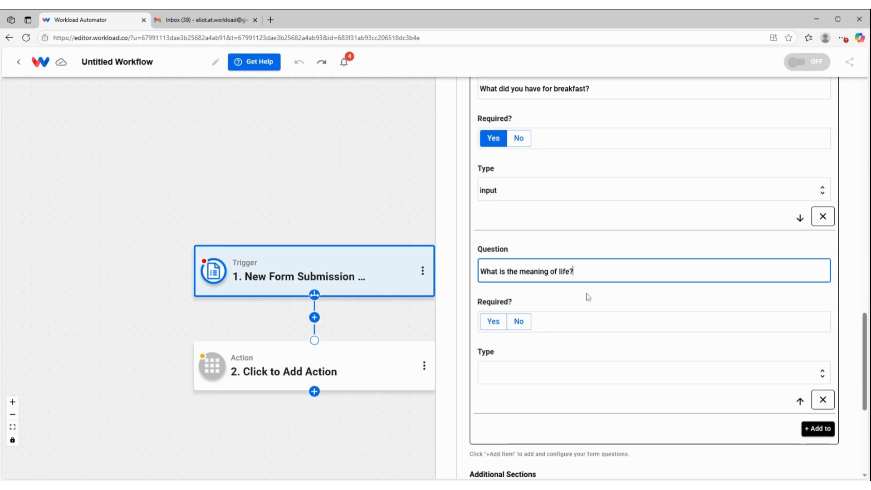
left_click(493, 321)
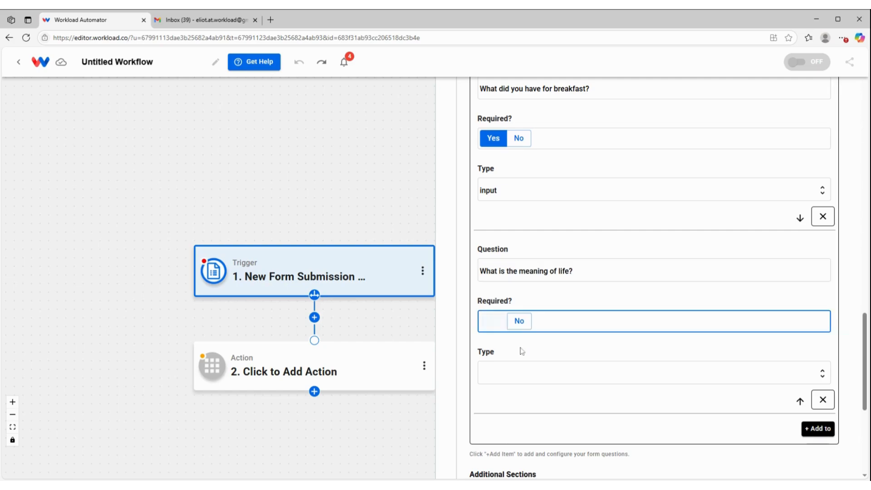
left_click(519, 372)
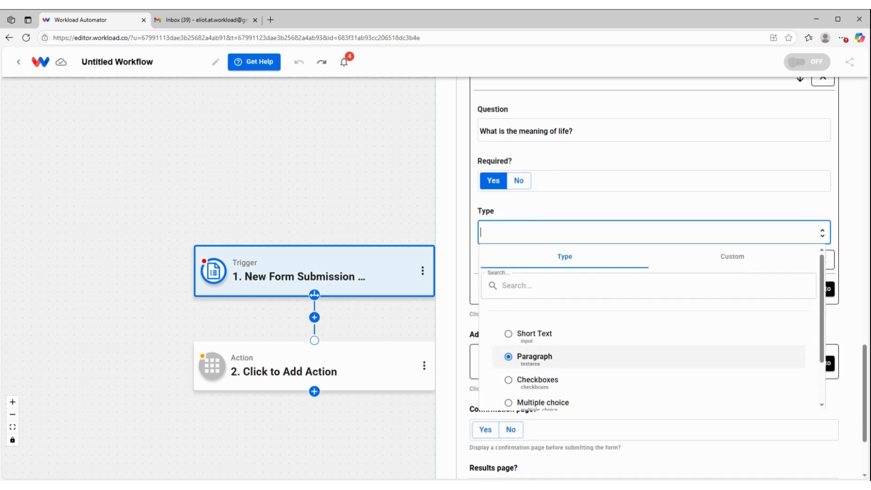
left_click(542, 365)
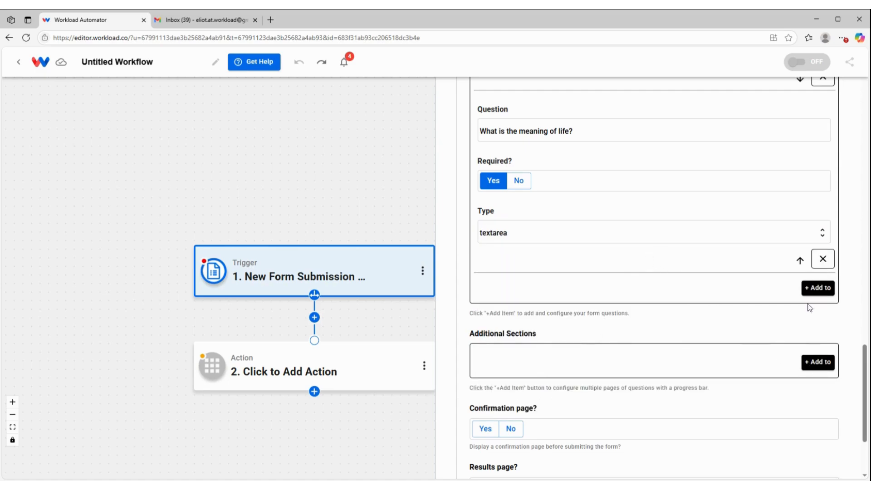
Add a third required question, "Are you having fun?", with the Checkboxes type
left_click(817, 287)
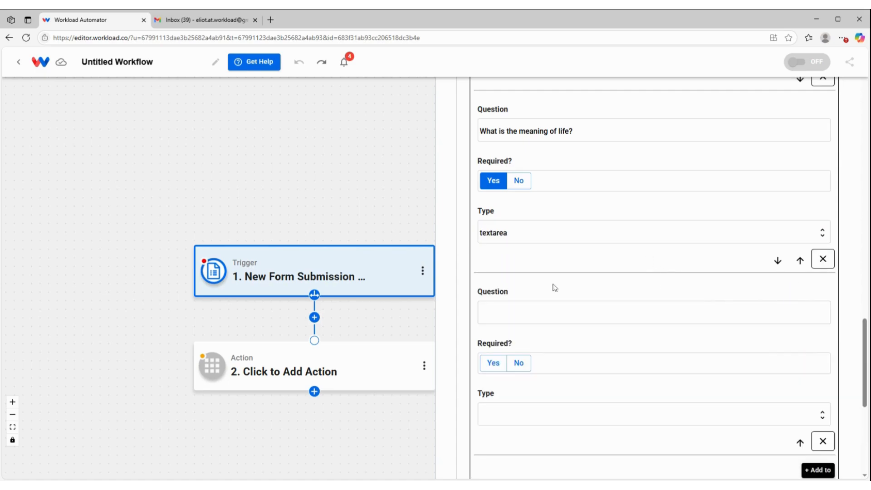
left_click(555, 312)
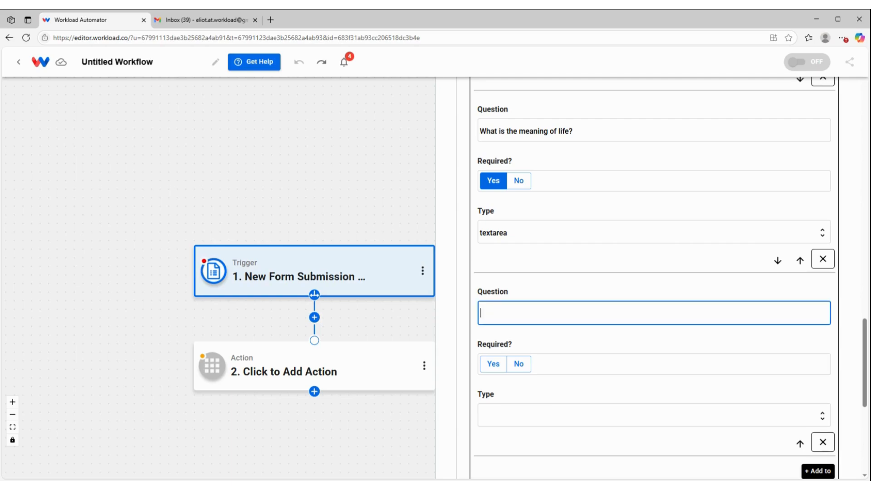
type("Are you having fun?")
left_click(493, 364)
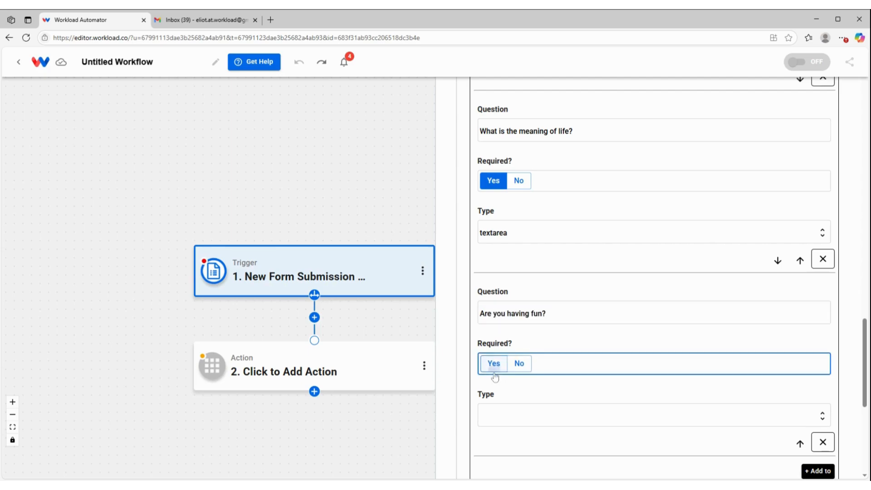
left_click(525, 415)
scroll(525, 415, "down", 3)
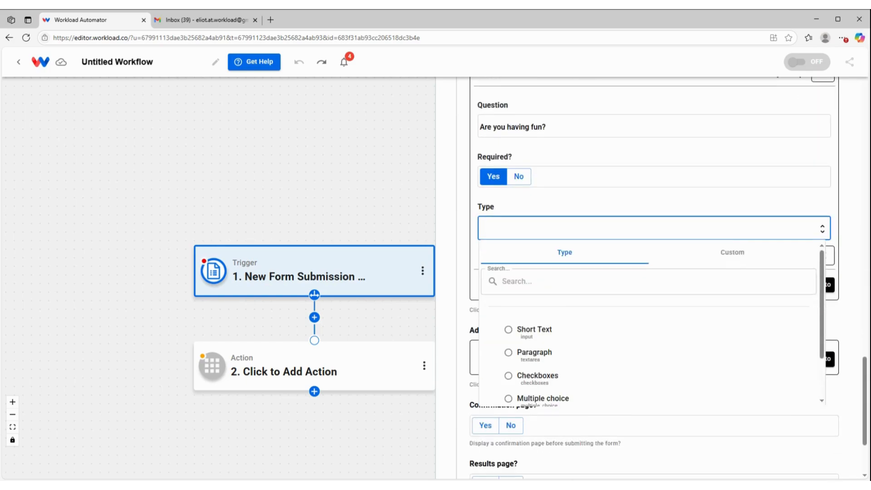
left_click(540, 374)
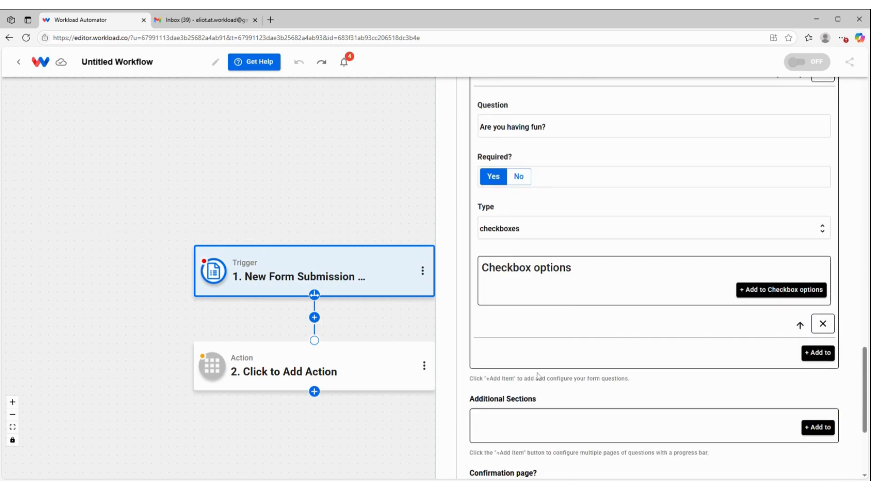
Add the checkbox options "yes" and "no" to the "Are you having fun?" question
left_click(774, 289)
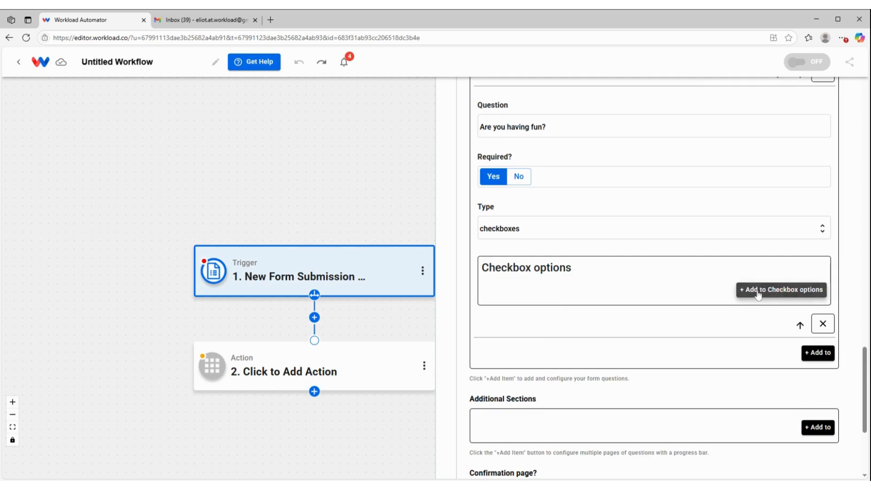
left_click(653, 290)
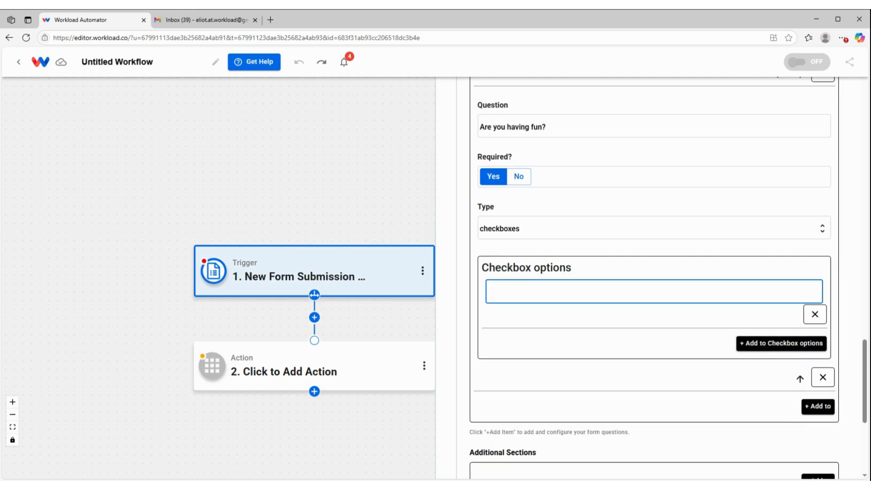
type("yes")
left_click(783, 343)
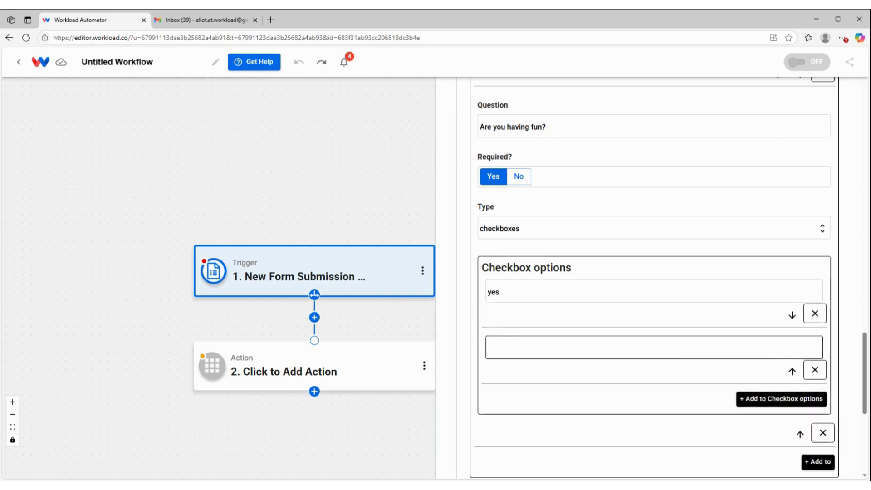
left_click(653, 347)
type("no")
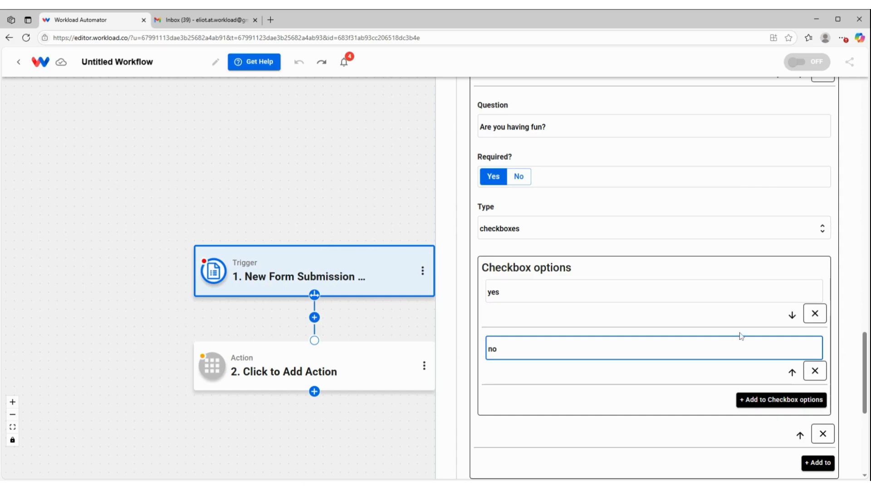
Add a fourth question, "Who is your favorite ninja turtle?", with the Multiple choice type
scroll(839, 341, "down", 3)
left_click(823, 329)
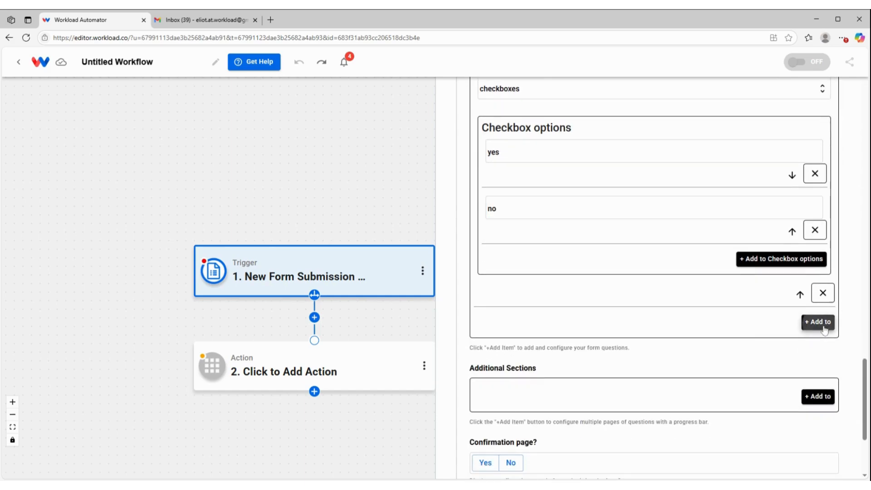
scroll(458, 309, "down", 2)
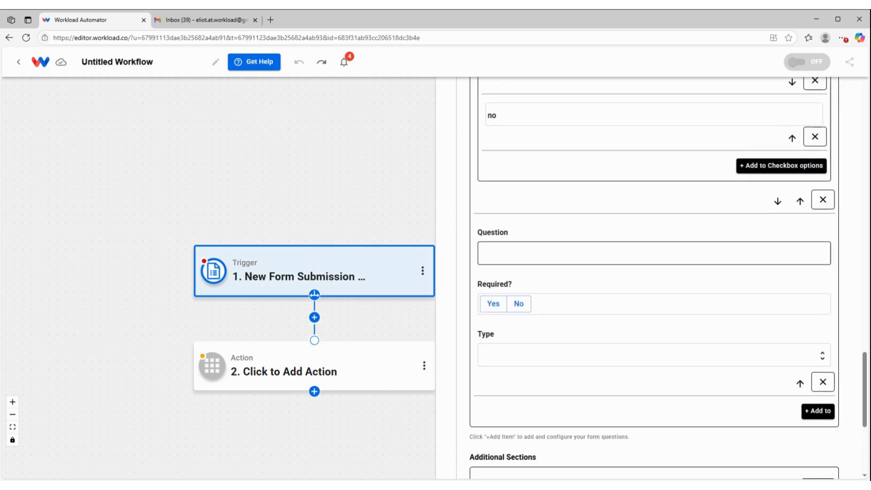
left_click(526, 256)
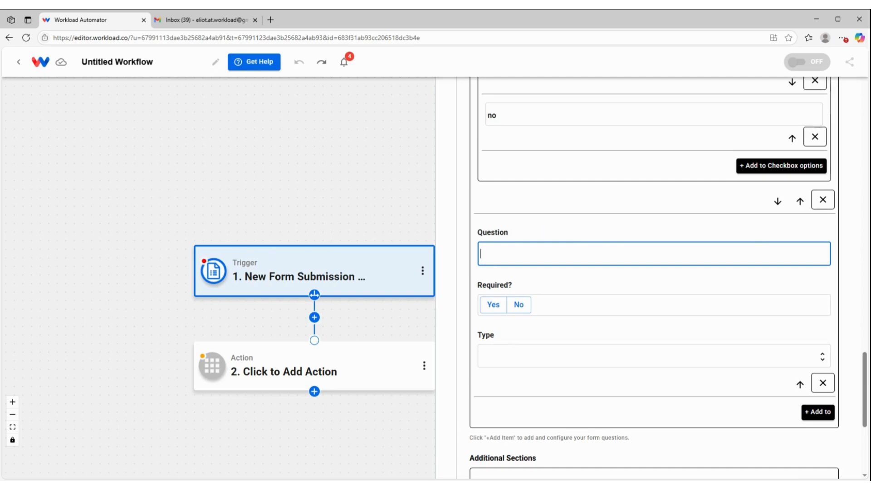
type("Who is your favorite ninja turtle?")
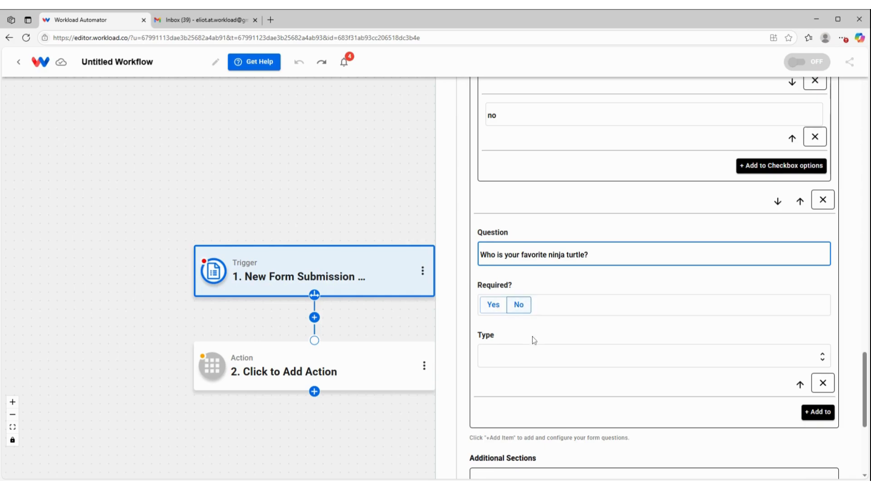
left_click(653, 356)
scroll(535, 290, "down", 5)
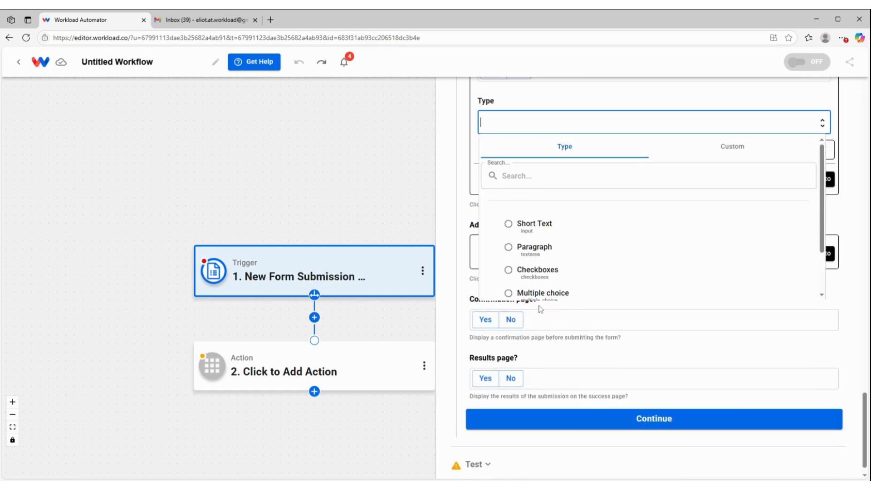
left_click(535, 294)
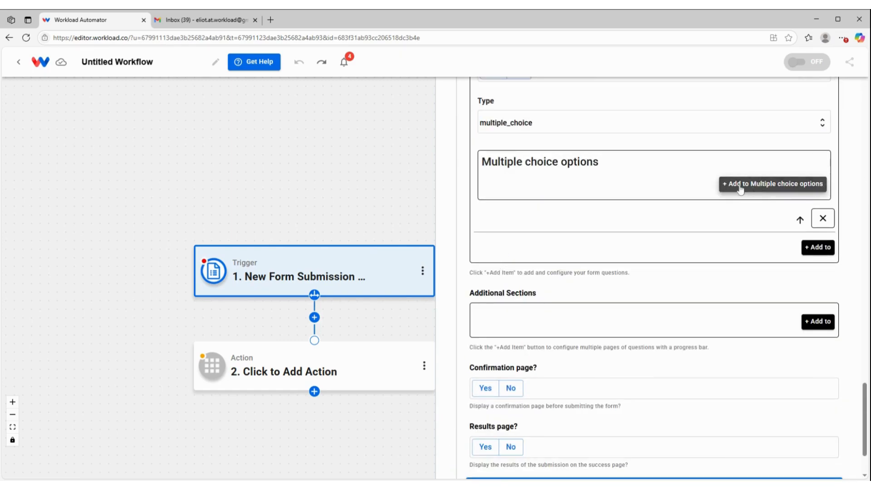
Add the multiple choice options "Donatello" and "Michaelangelo" to the favorite ninja turtle question
left_click(755, 186)
left_click(523, 195)
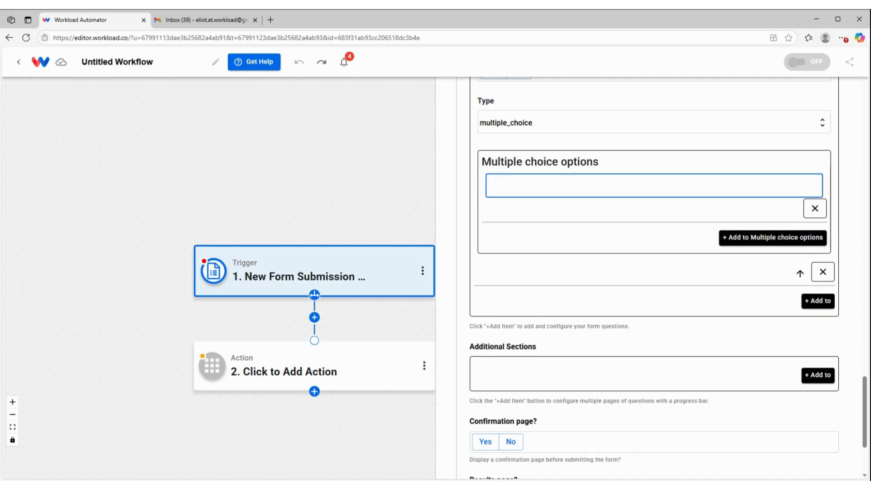
type("Donatello")
left_click(753, 238)
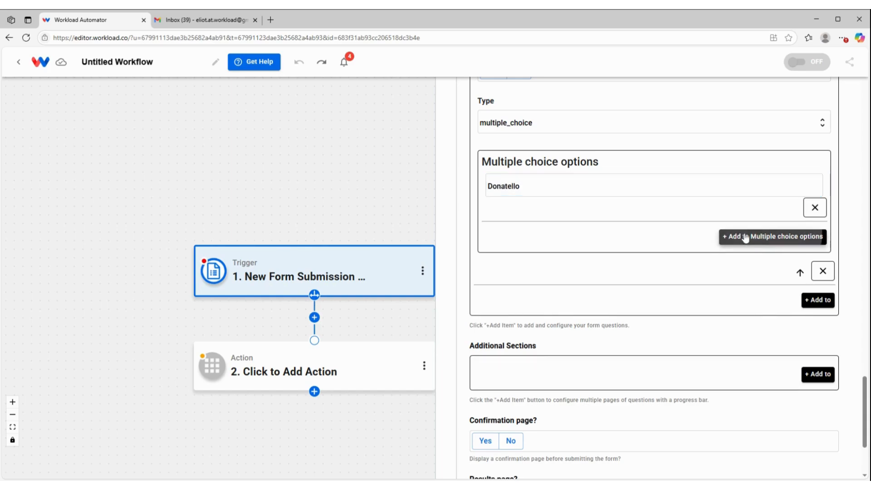
left_click(542, 238)
type("Micha")
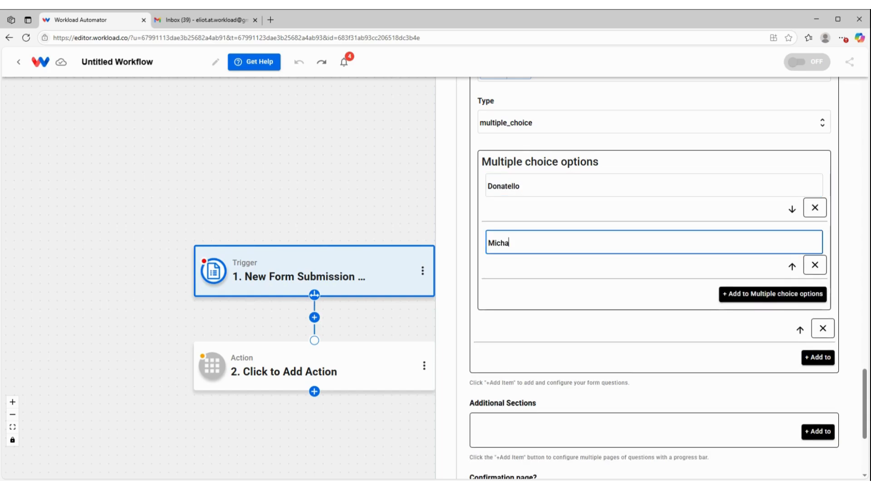
type("elangelo")
Add two more multiple choice options, "Raphael" and "Leonardo", to the ninja turtle question
left_click(749, 294)
left_click(748, 296)
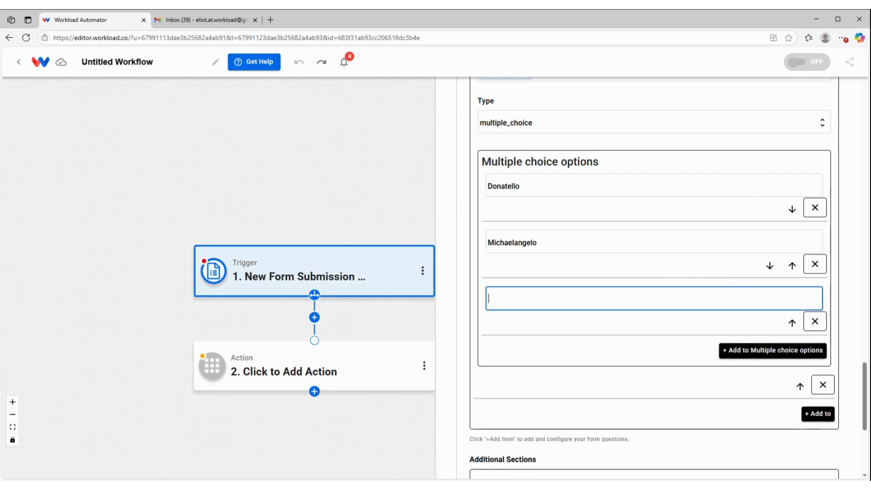
type("Raphael")
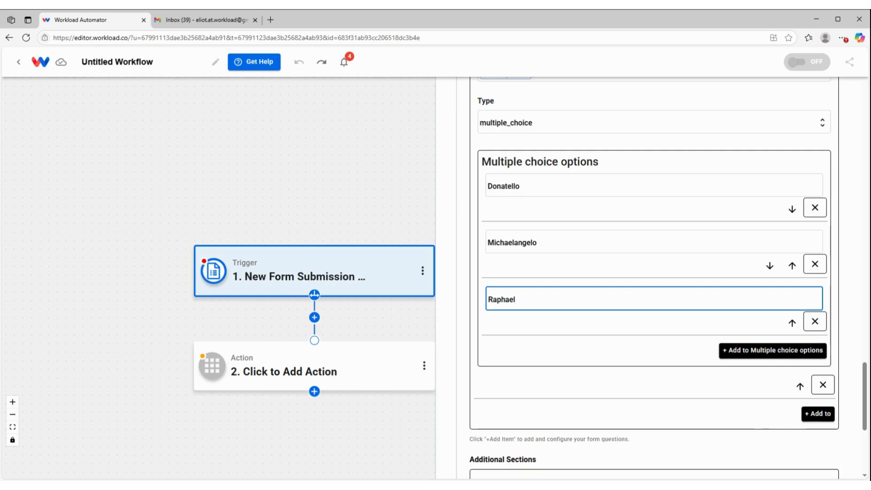
left_click(764, 355)
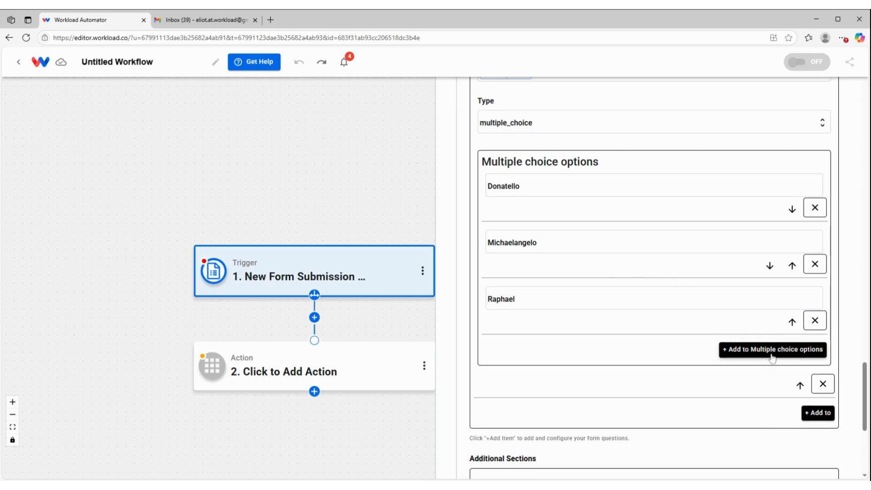
left_click(567, 353)
type("Le")
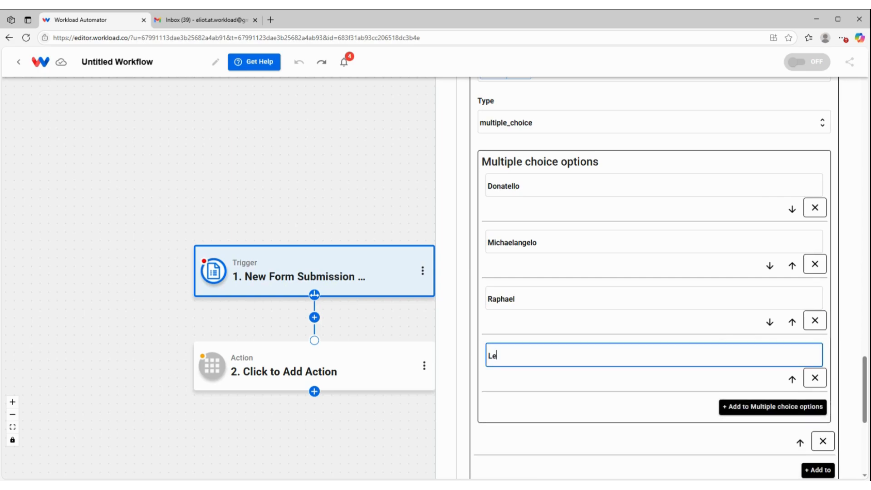
type("onardo")
left_click(852, 348)
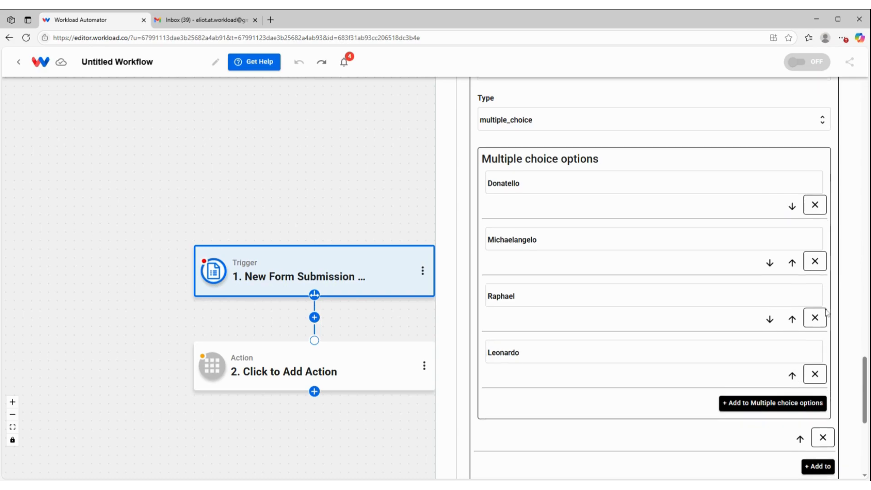
Add an additional section to the form with the question "What time do you go to bed?"
scroll(824, 317, "down", 3)
scroll(574, 381, "down", 2)
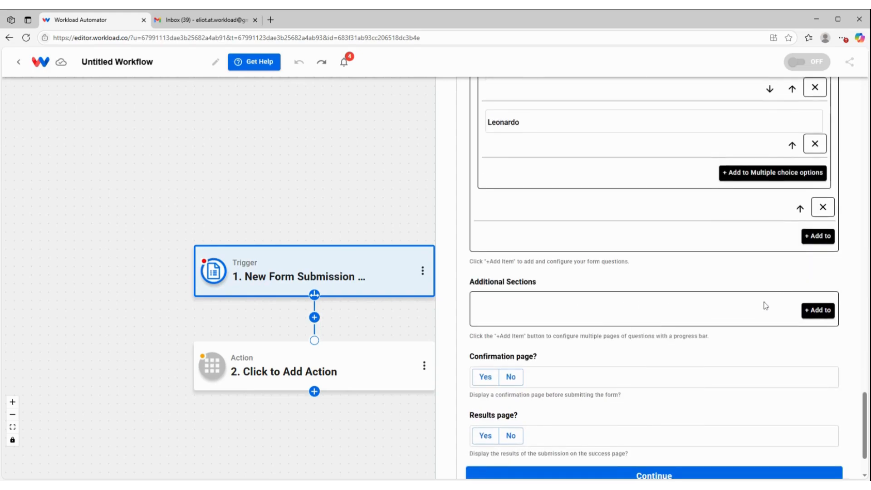
left_click(812, 311)
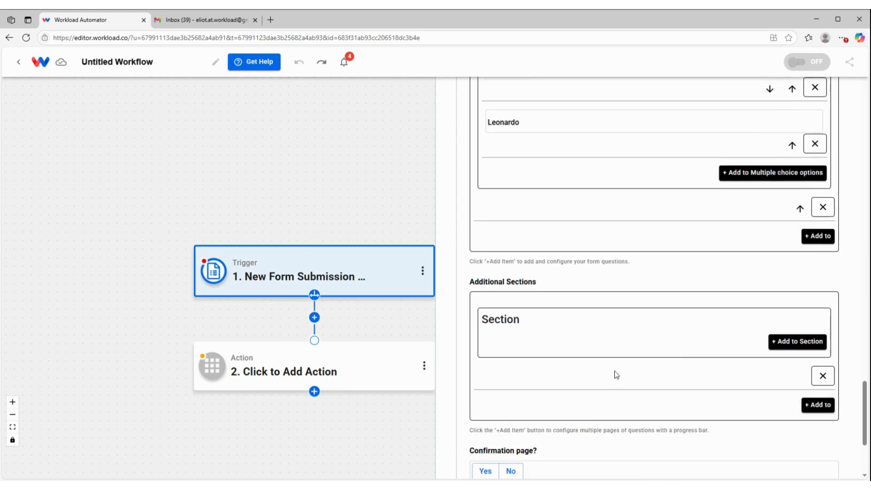
left_click(784, 343)
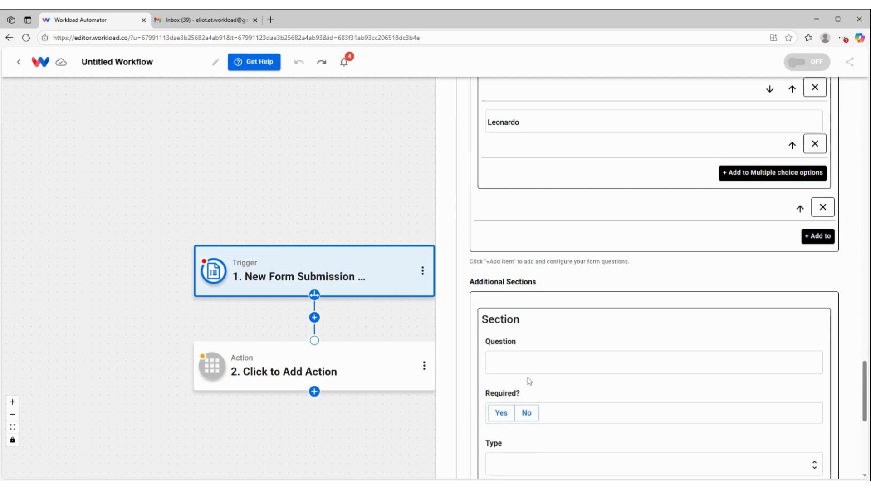
scroll(529, 379, "down", 2)
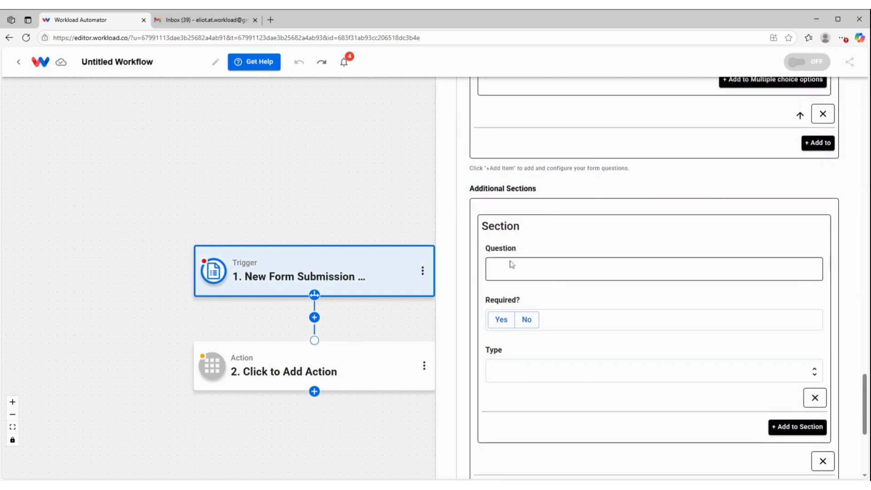
left_click(530, 263)
left_click(561, 264)
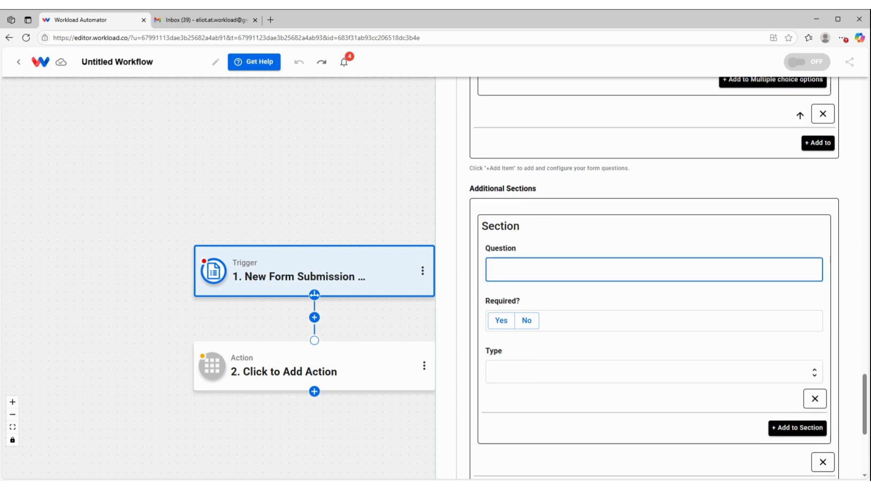
type("What time do you go to bed?")
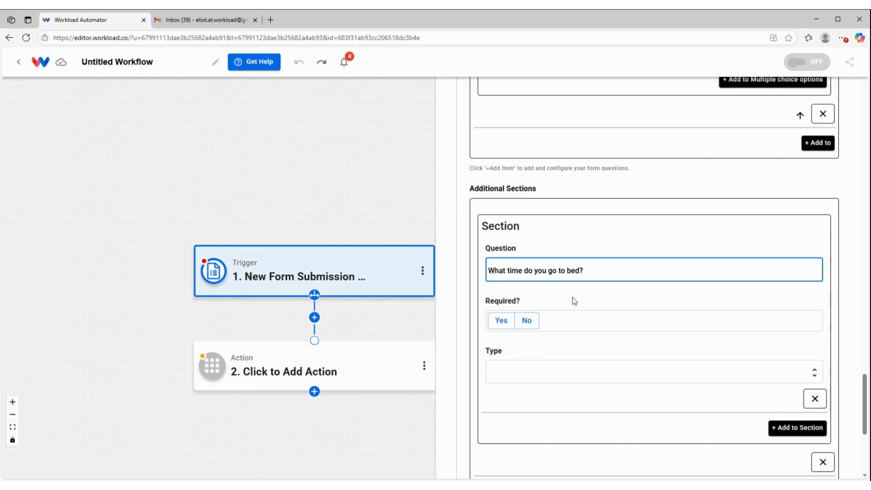
Make the "What time do you go to bed?" question required and set its type to Short Text
left_click(500, 321)
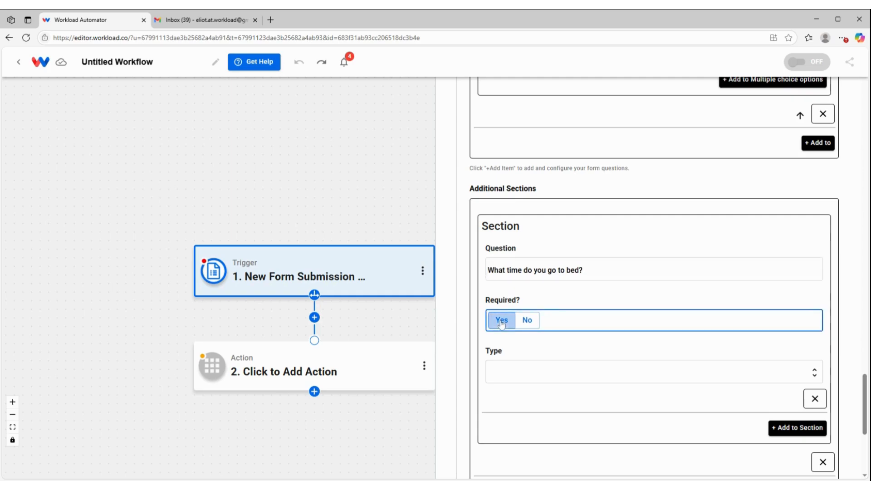
left_click(559, 373)
scroll(552, 431, "down", 1)
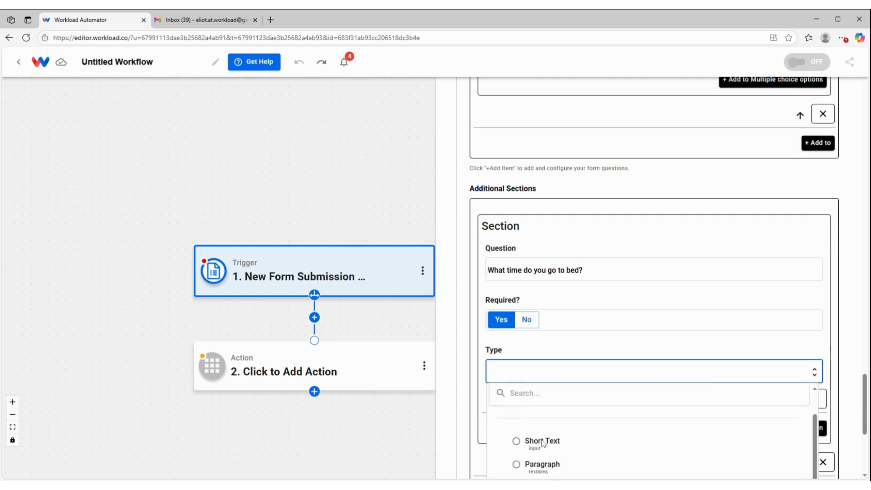
left_click(557, 429)
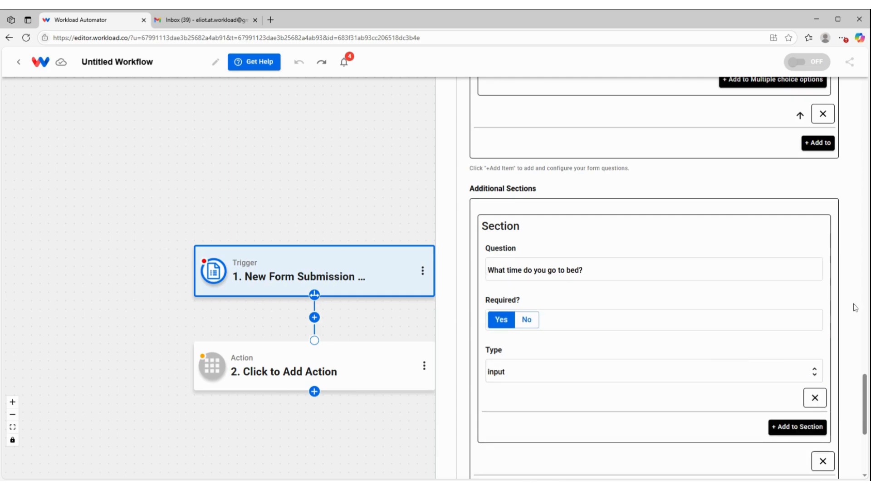
Enable the confirmation page and the results page, and continue to the trigger test
scroll(855, 305, "down", 3)
scroll(517, 359, "down", 3)
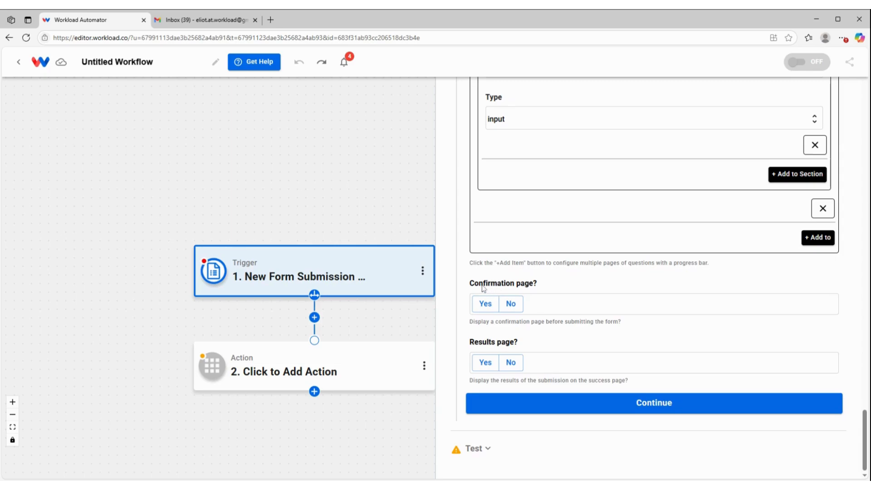
left_click(485, 306)
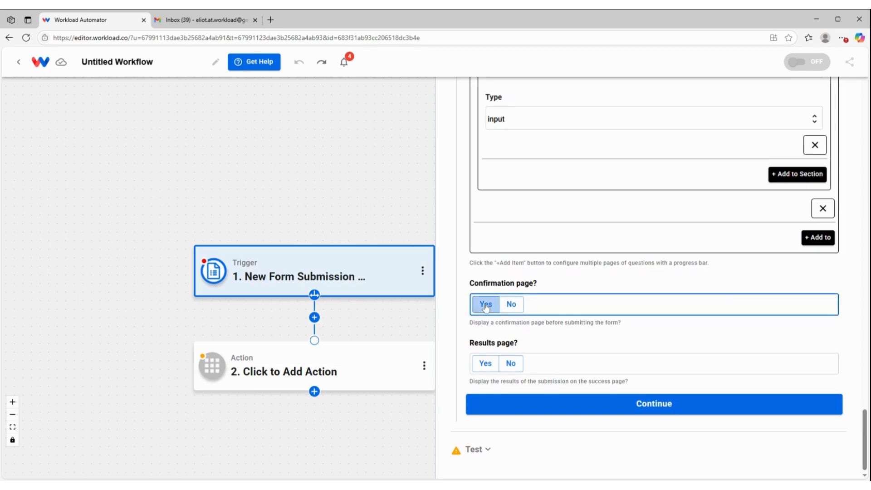
left_click(485, 363)
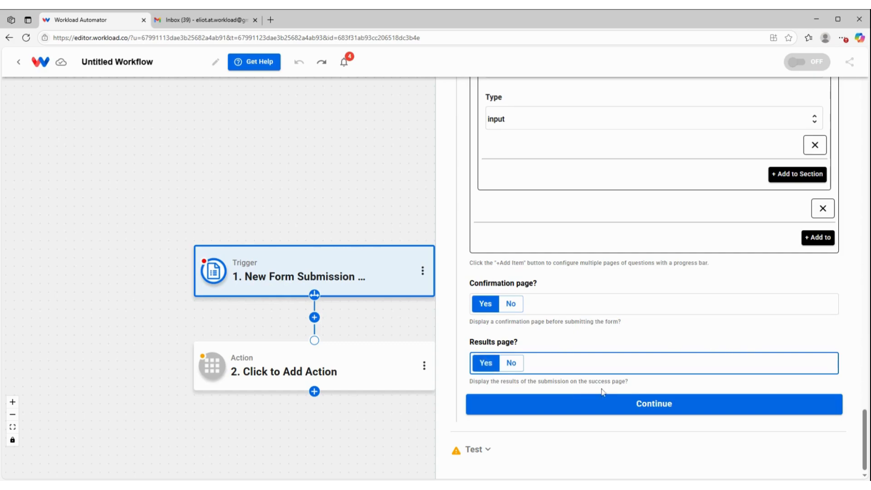
left_click(606, 405)
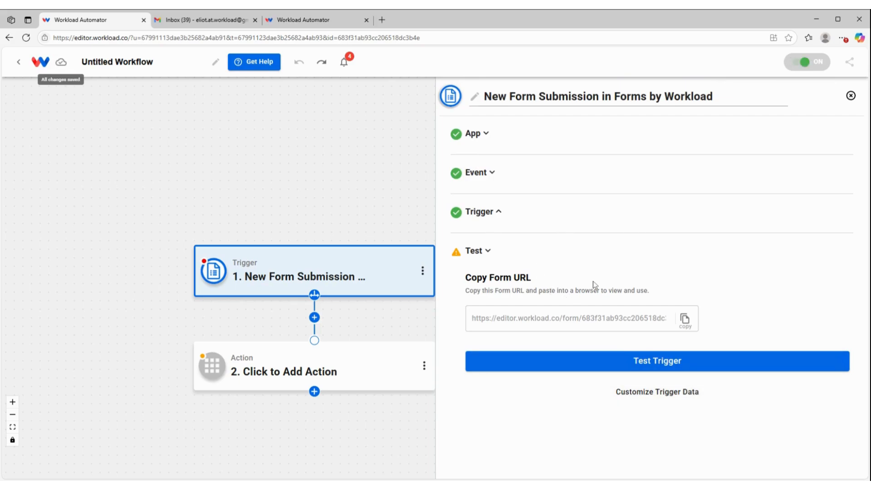
Copy the form URL, start the trigger test and load the form in the other Workload browser tab
left_click(686, 321)
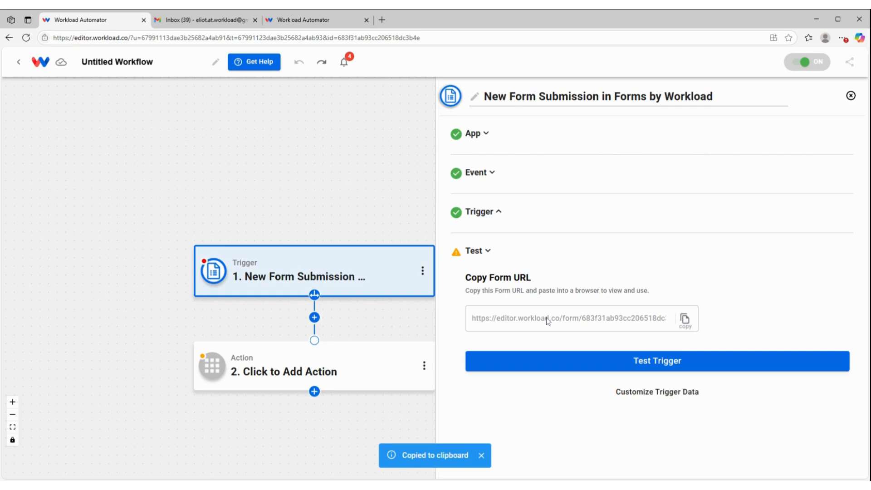
left_click(658, 361)
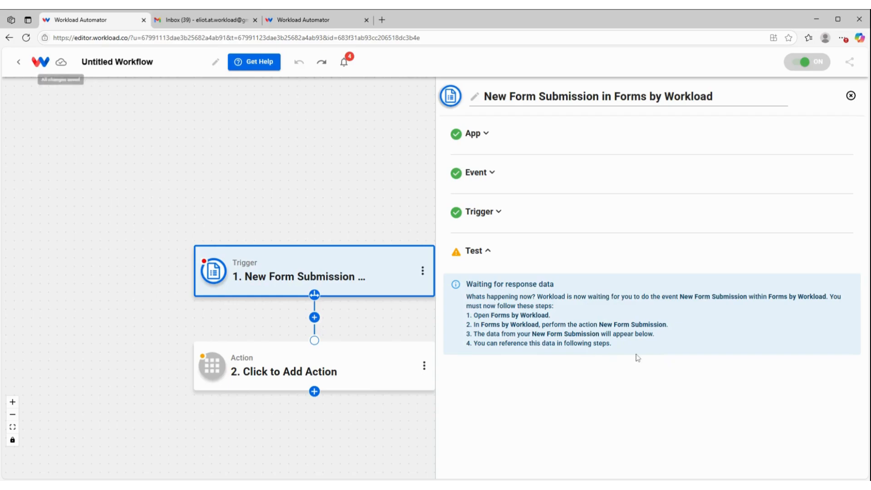
left_click(290, 20)
left_click(272, 39)
key("ctrl+v")
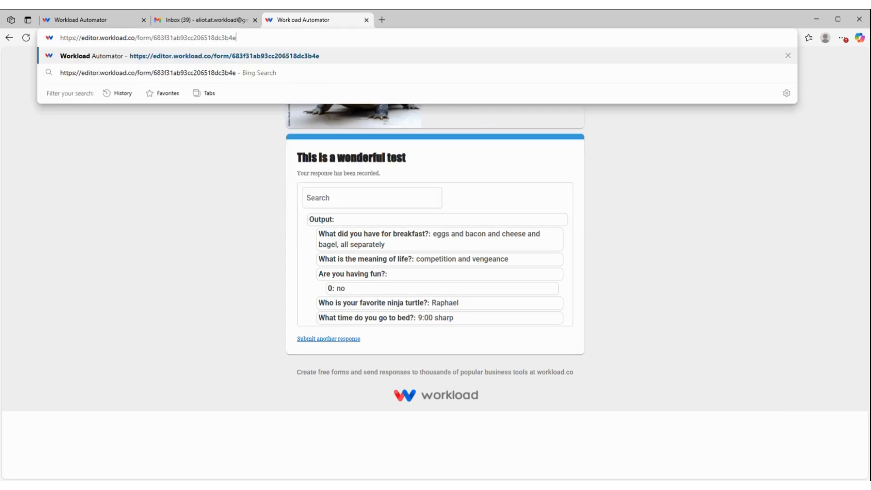
key("Return")
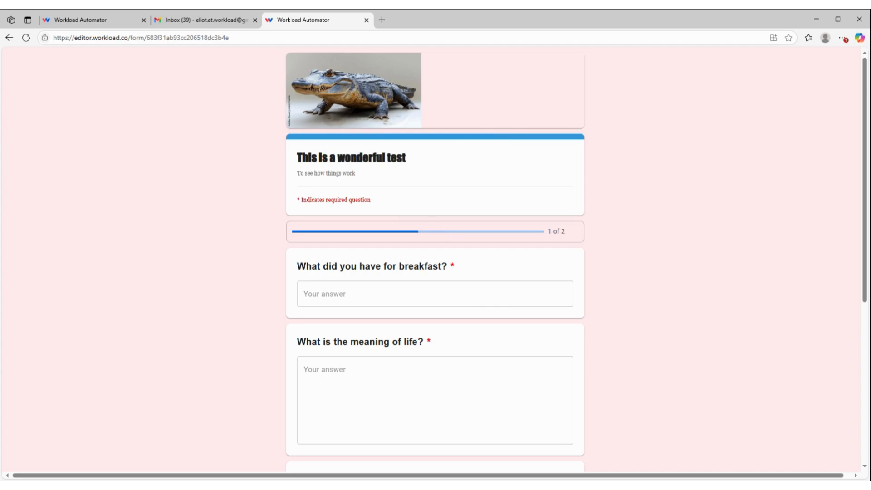
Examine the live form's header, styling, progress bar, questions and answer options
left_click_drag(302, 158, 368, 158)
left_click(368, 157)
scroll(362, 334, "down", 4)
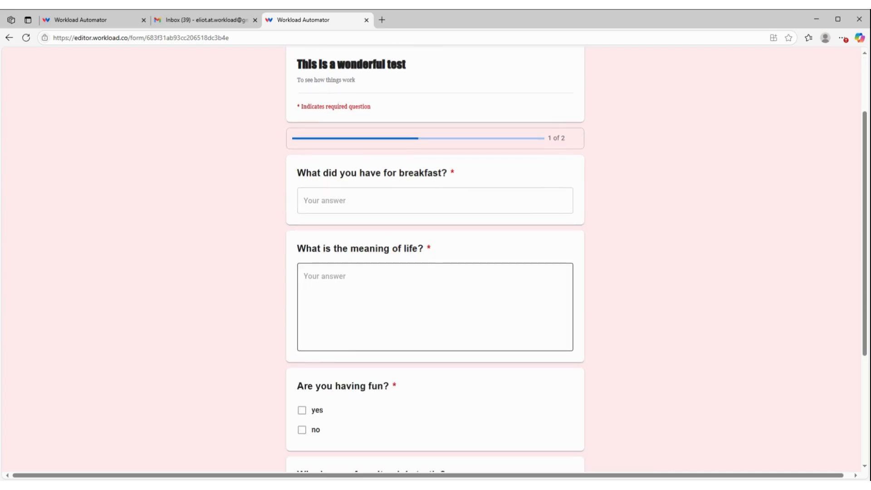
scroll(362, 335, "down", 1)
scroll(373, 312, "down", 1)
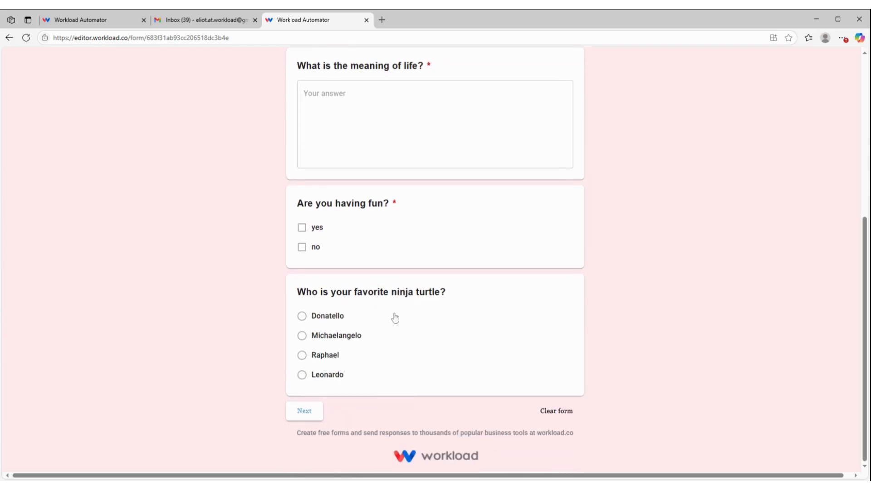
scroll(385, 330, "up", 3)
scroll(387, 328, "up", 4)
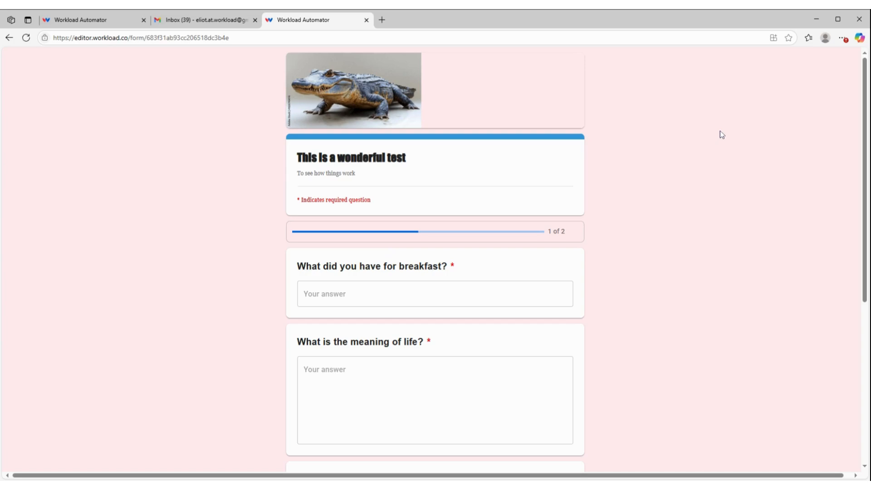
scroll(721, 134, "down", 6)
scroll(722, 135, "up", 6)
Return to the workflow editor tab, reopen the trigger's form settings and set the form background color to Light Gray (#F0F0F0)
left_click(100, 23)
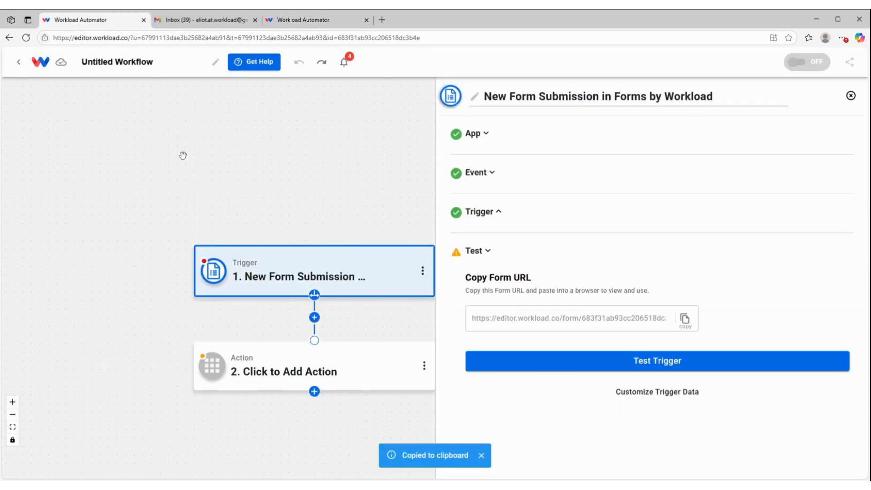
left_click(538, 181)
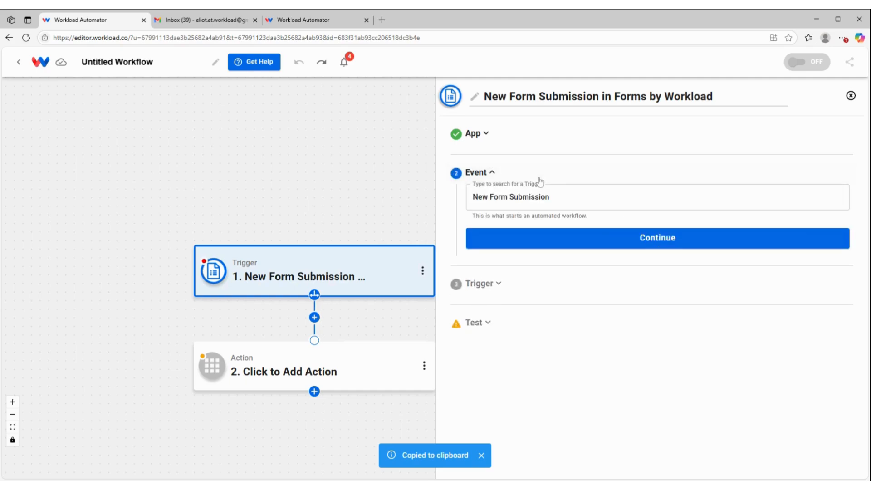
left_click(652, 239)
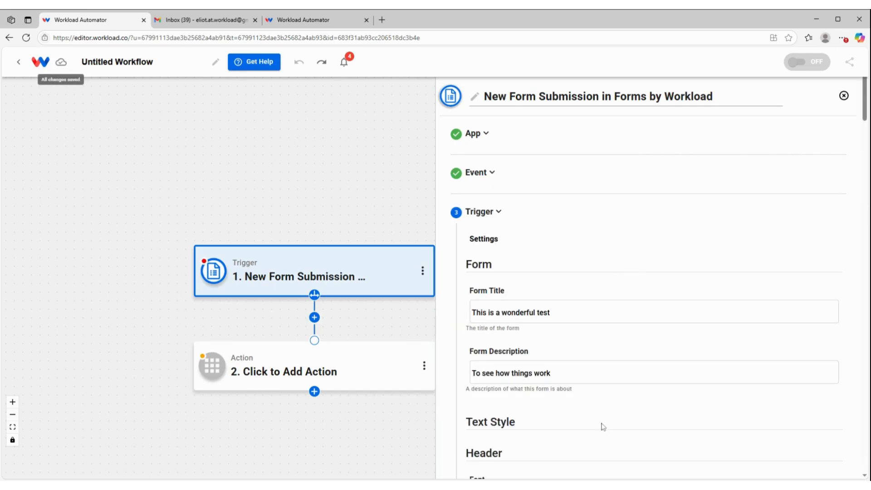
scroll(653, 340, "down", 5)
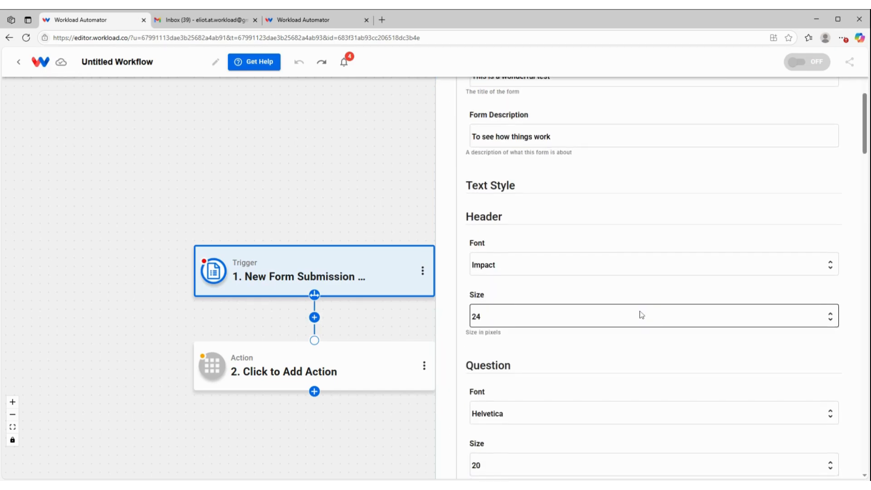
scroll(641, 315, "down", 8)
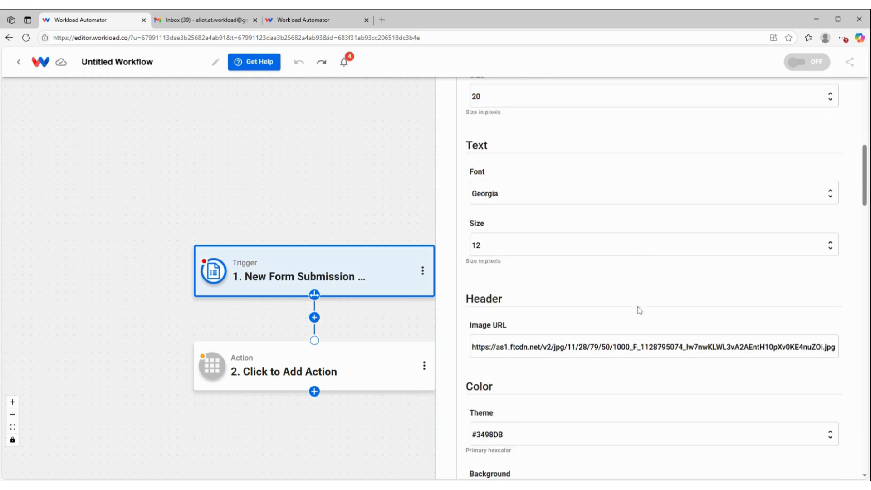
scroll(640, 310, "down", 4)
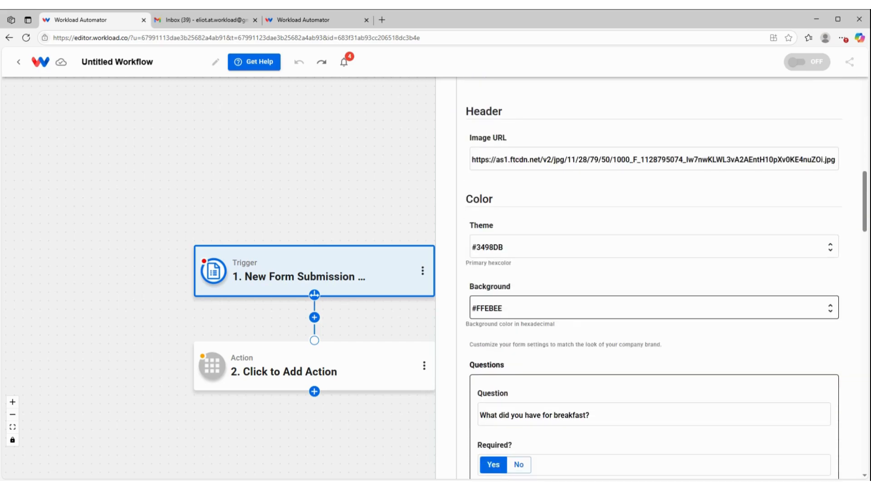
left_click(567, 308)
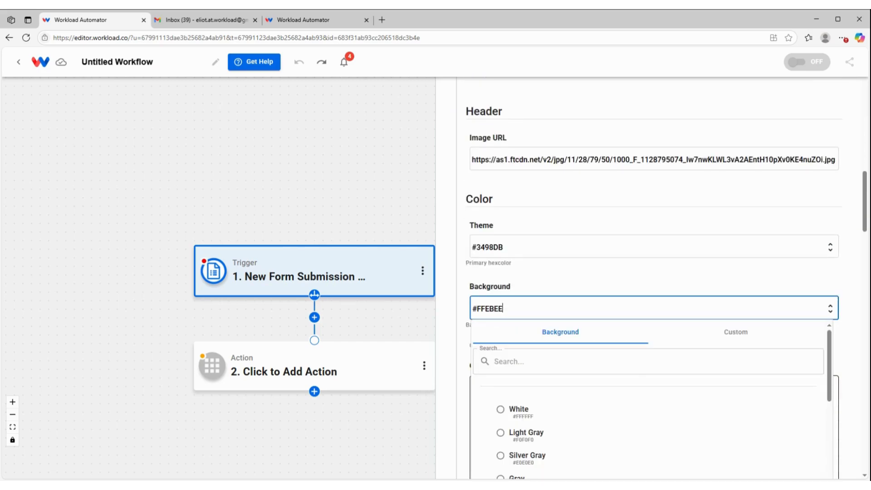
left_click(519, 433)
Continue past the form settings, copy the form URL and start the trigger test
scroll(586, 302, "down", 2)
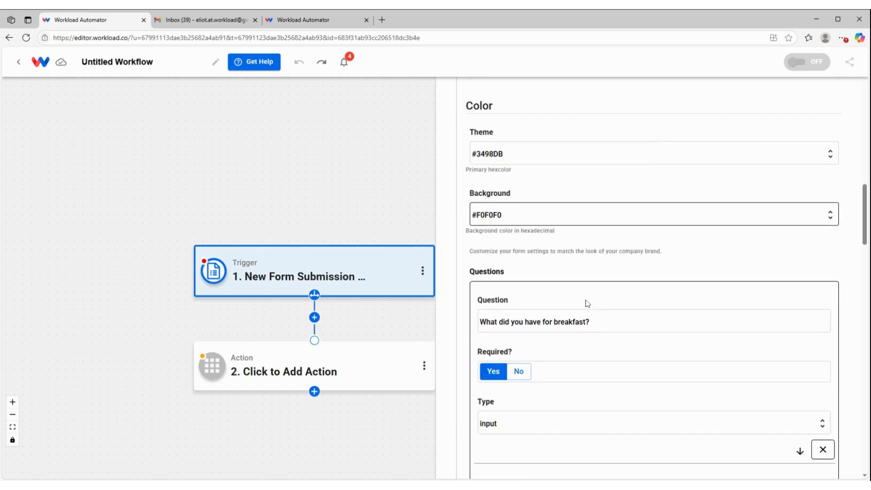
scroll(590, 306, "down", 16)
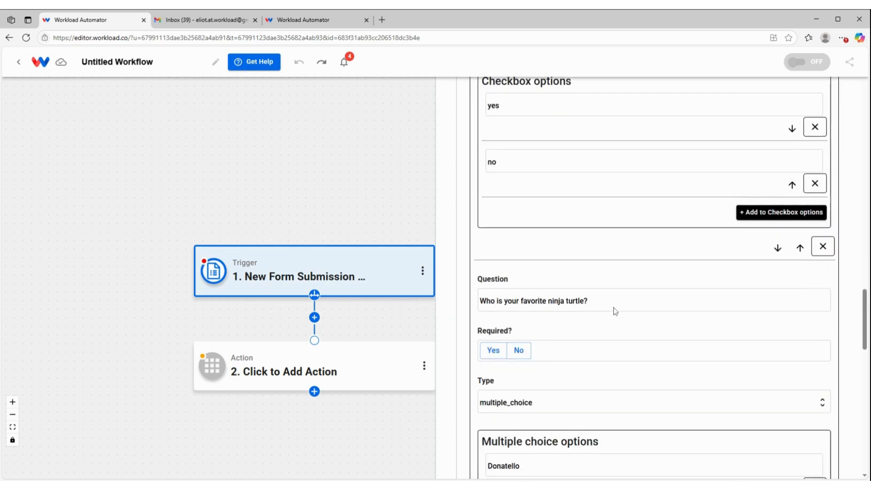
scroll(615, 311, "down", 15)
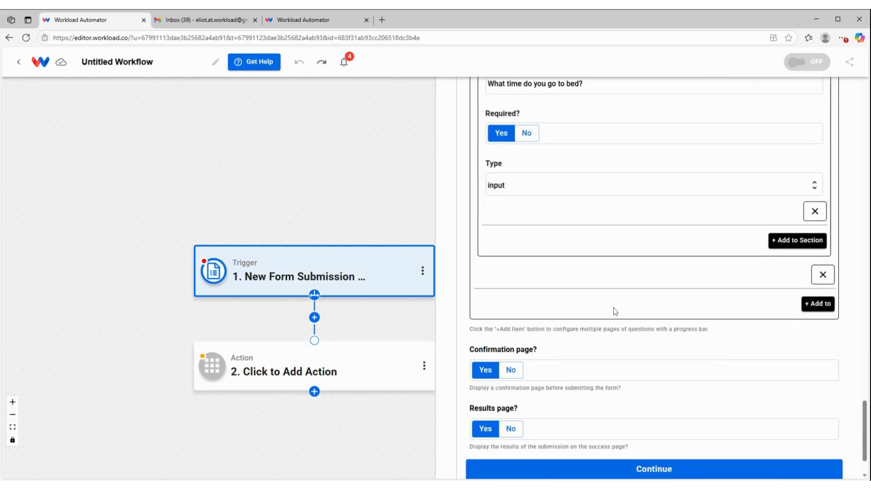
scroll(614, 311, "down", 1)
left_click(616, 407)
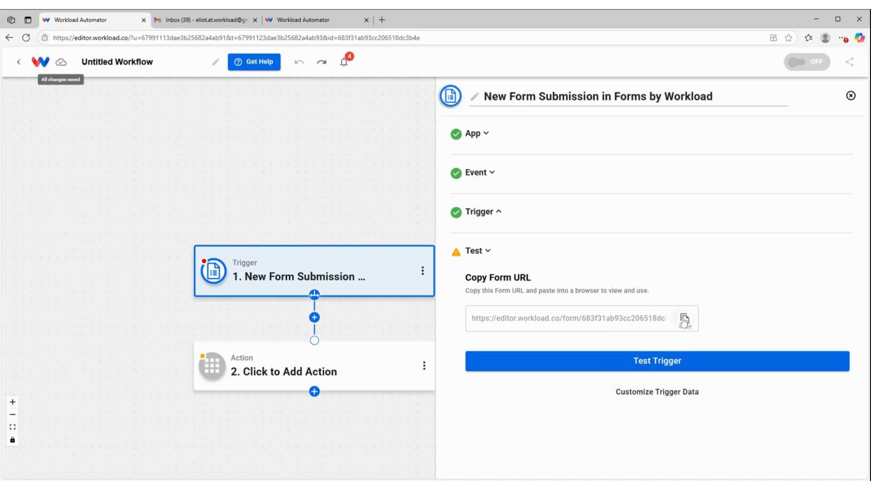
left_click(685, 319)
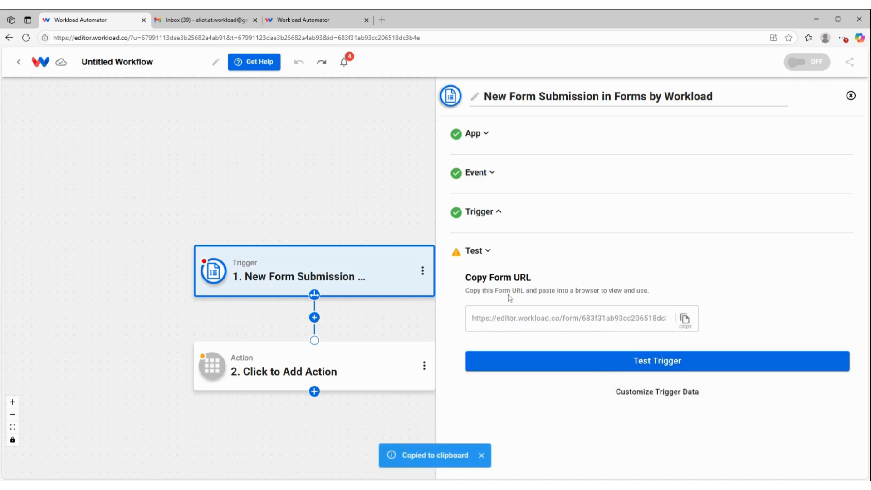
left_click(659, 361)
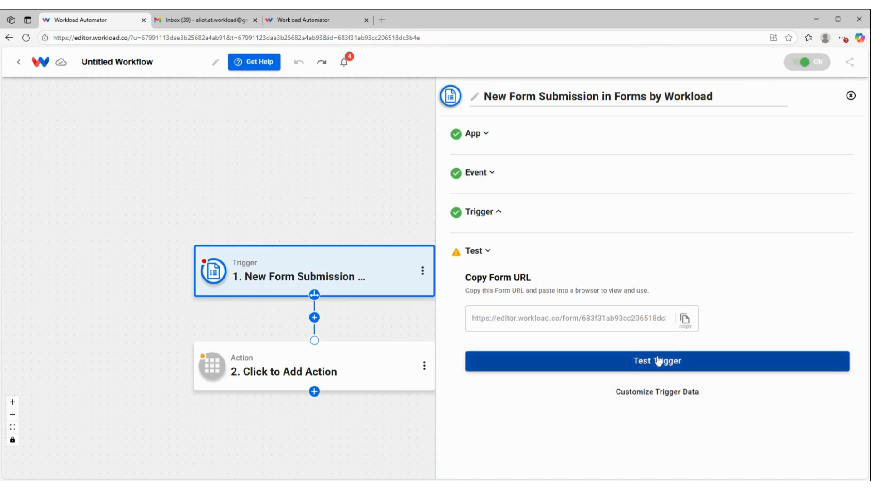
Reload the live form from the copied URL in its own browser tab and review its appearance
left_click(317, 21)
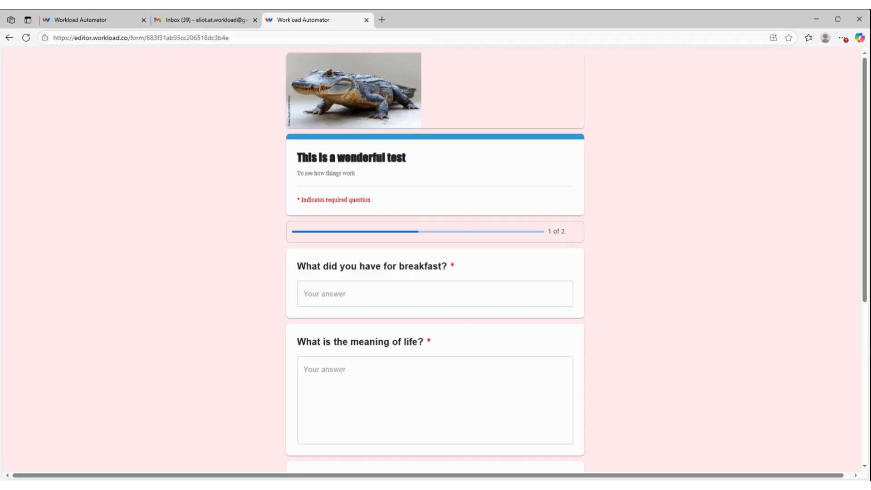
key("ctrl+l")
key("ctrl+v")
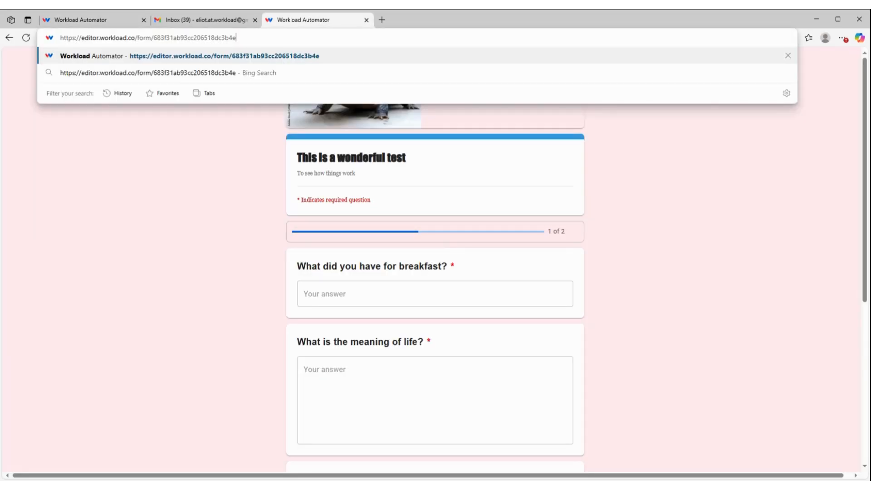
key("Return")
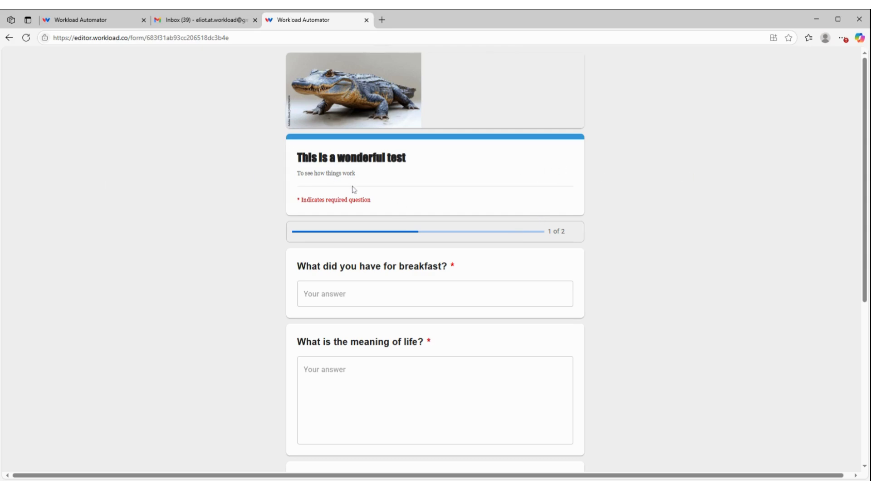
left_click_drag(311, 159, 357, 159)
left_click(359, 160)
scroll(665, 232, "down", 5)
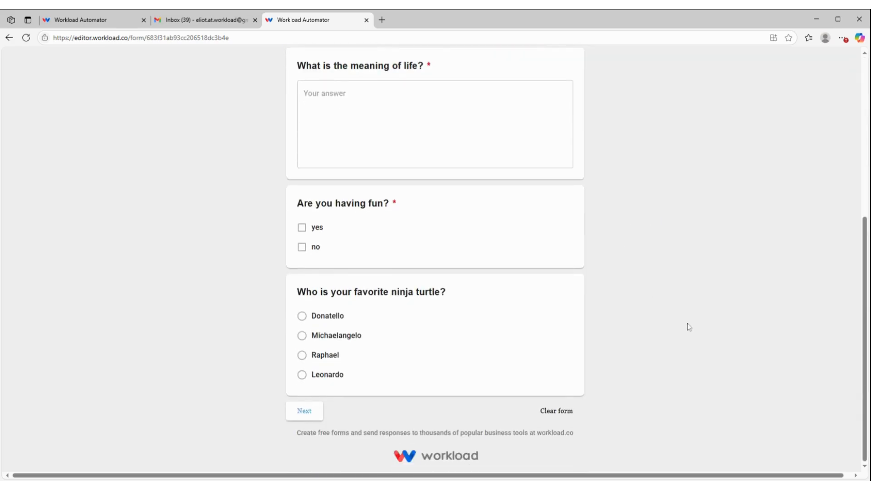
scroll(679, 289, "up", 5)
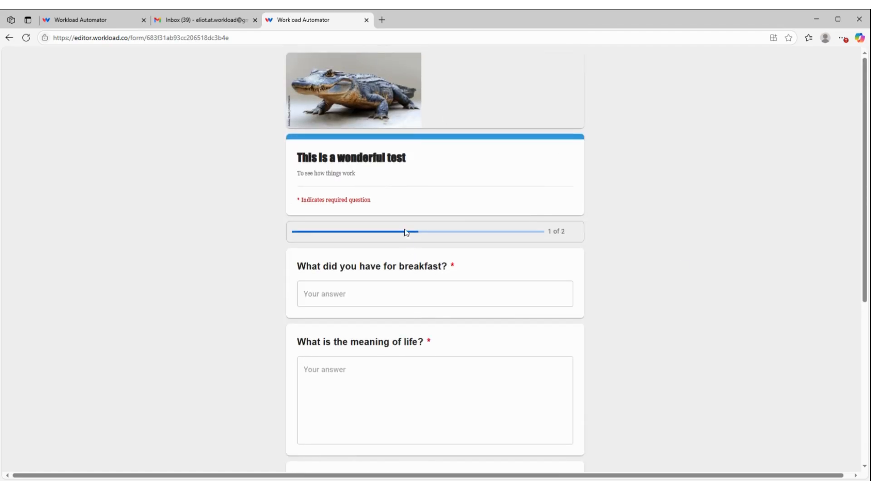
Answer the breakfast question with "eggs and bacon and cheese and bagel, all separately"
left_click(429, 294)
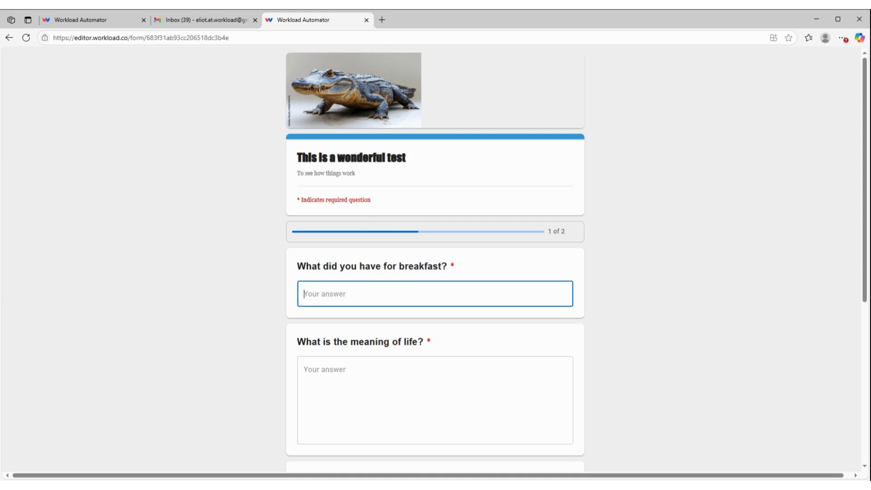
type("eggs and bacon and cheese and ")
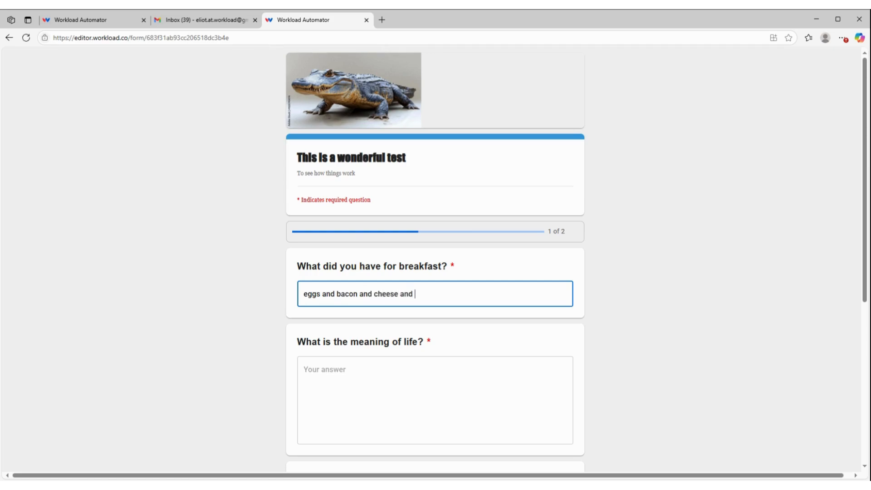
type("bagel, all separately")
Answer the meaning of life question with "competition and vengeance", correcting the spelling of the last word
left_click(382, 361)
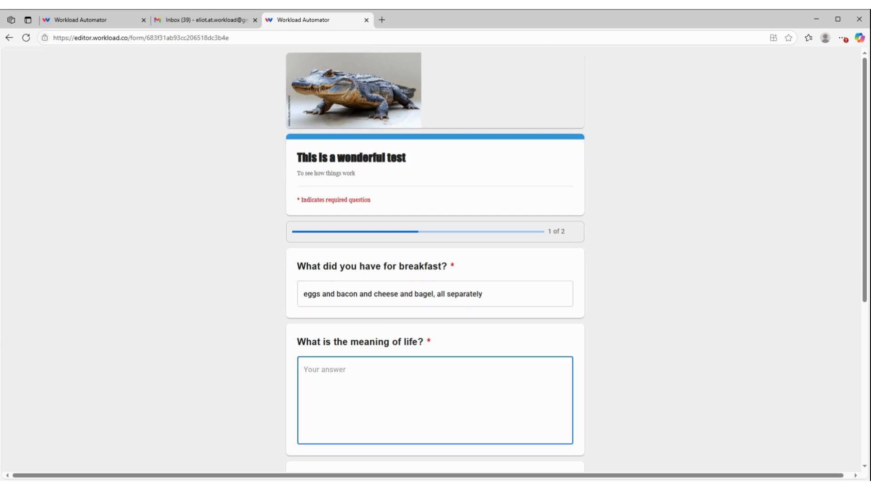
type("competition and vengence")
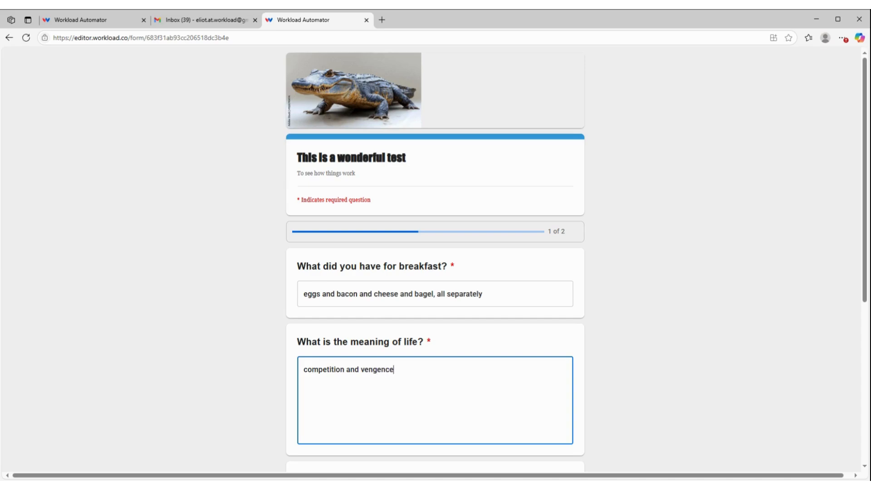
scroll(435, 258, "down", 2)
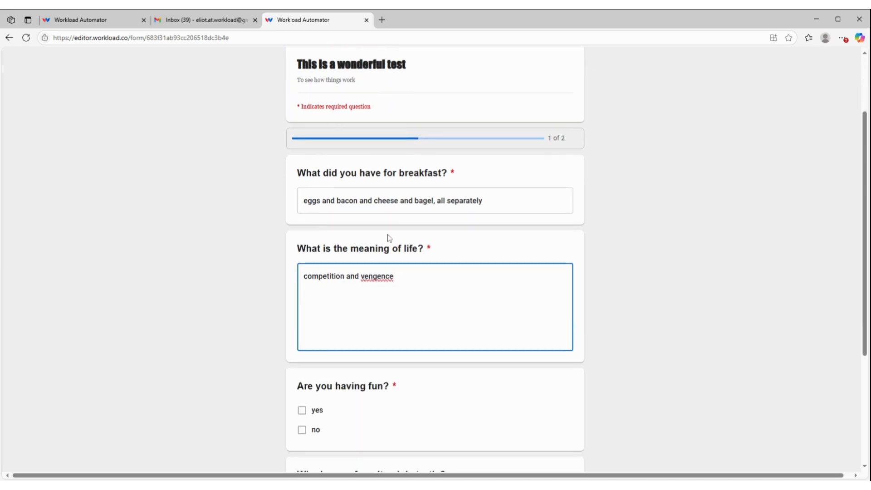
left_click(381, 275)
type("a")
Answer "no" to having fun, choose Raphael as the favorite ninja turtle, and go to the form's second page
scroll(385, 305, "down", 3)
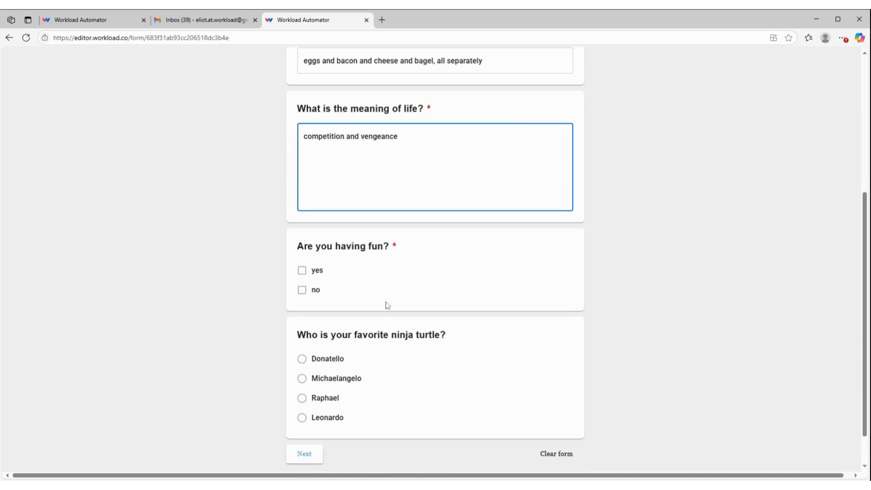
left_click(301, 292)
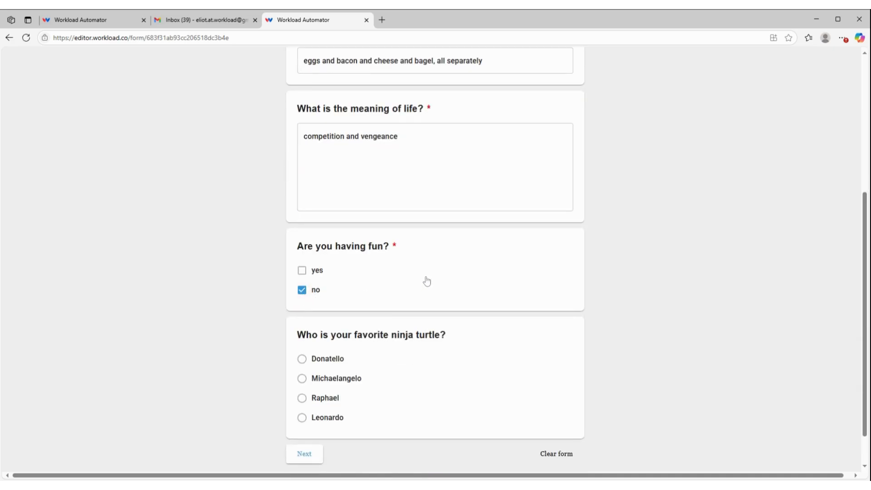
scroll(426, 282, "down", 1)
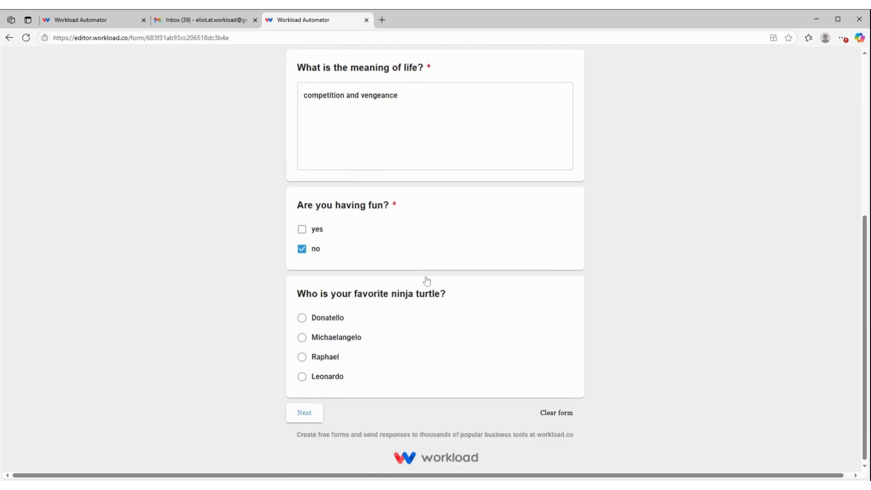
left_click(303, 356)
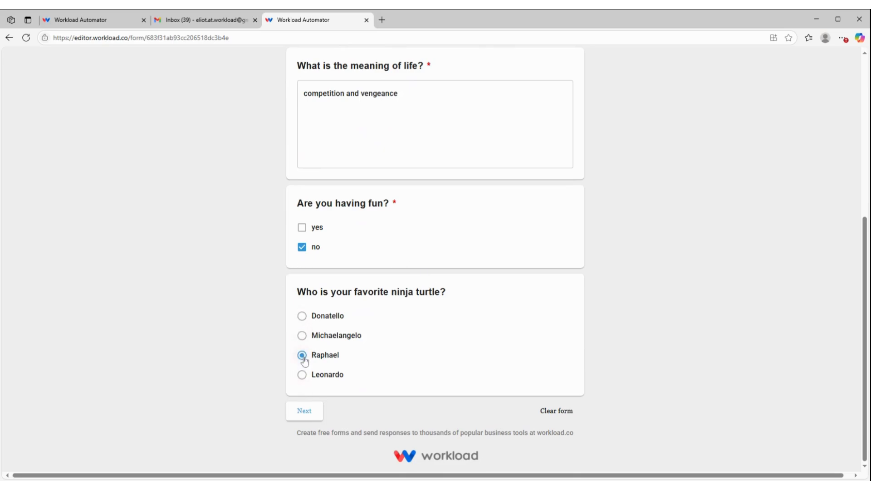
left_click(311, 412)
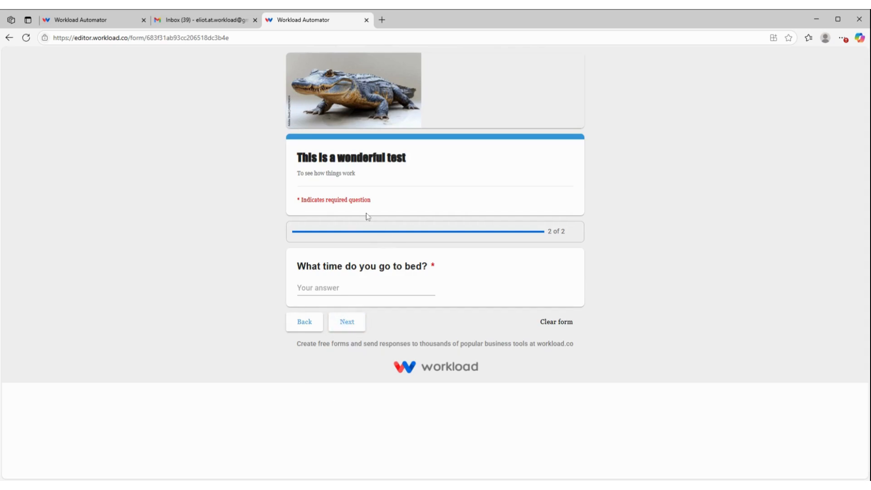
Answer the bedtime question with "9:00 sharp" and submit the form through its confirmation page
left_click(325, 289)
type("9")
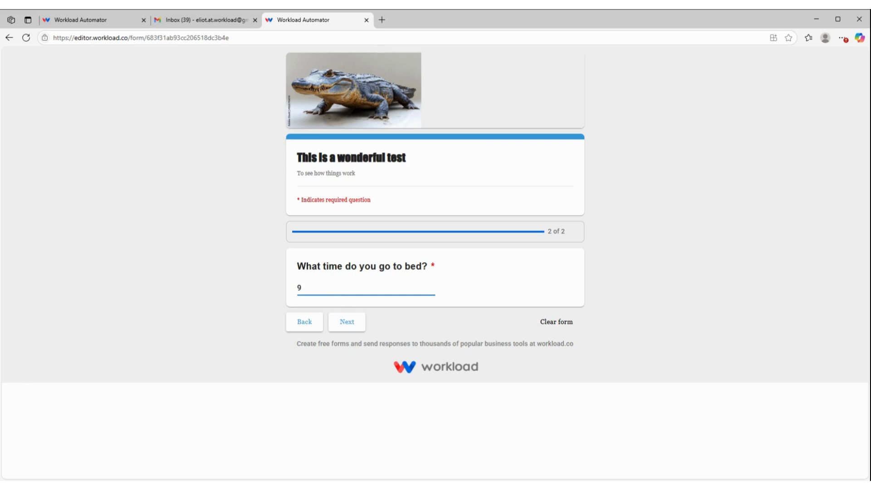
type(":00 sharp")
left_click(347, 323)
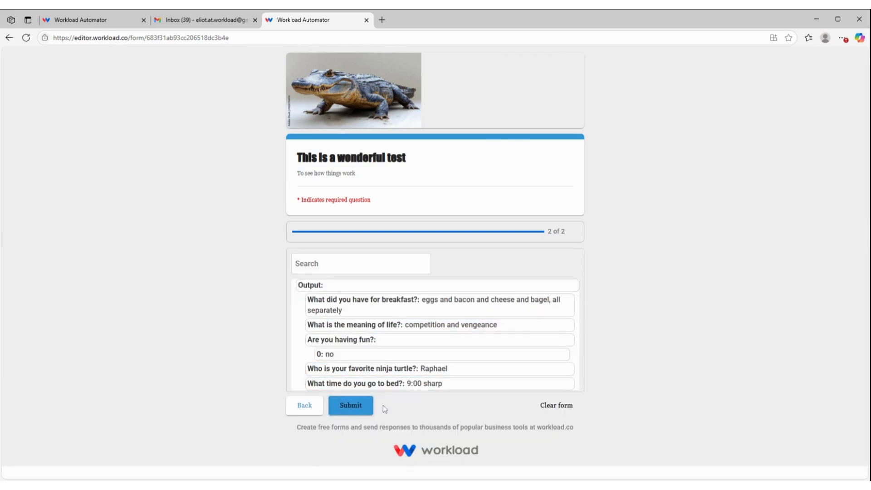
left_click(351, 402)
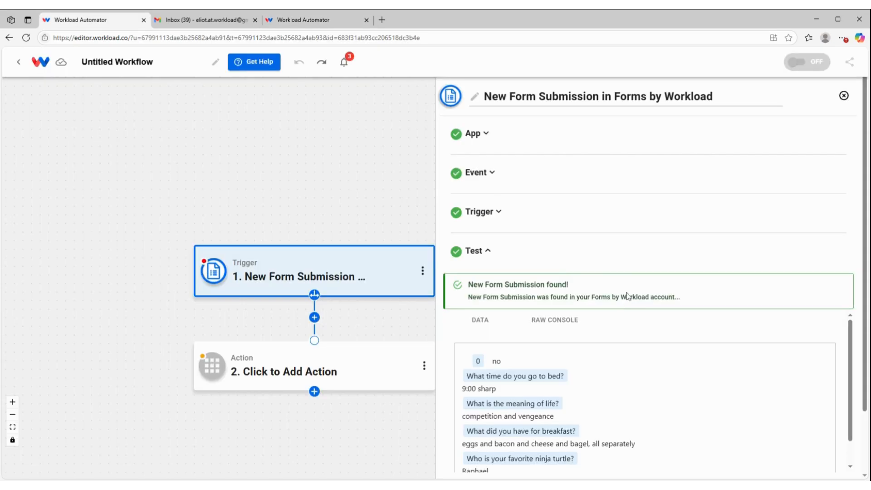
Review the test submission's answers in the workflow editor tab and continue to the action setup
scroll(627, 294, "down", 1)
scroll(628, 293, "down", 1)
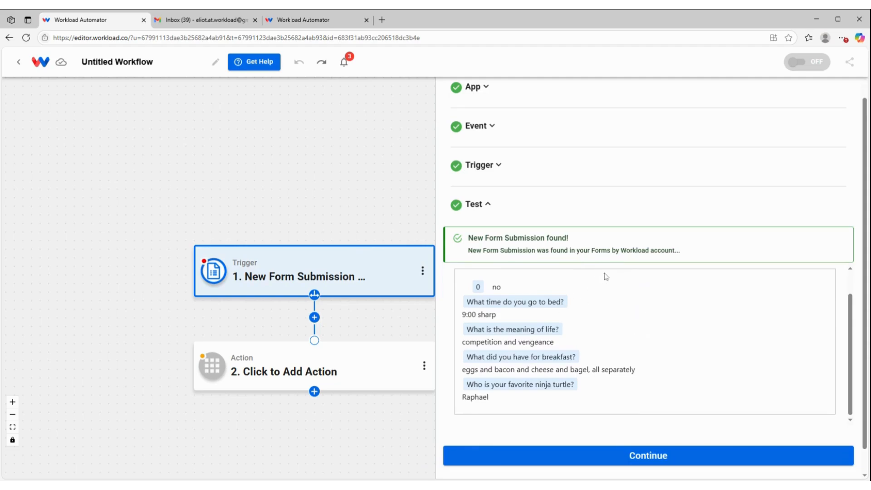
scroll(619, 334, "down", 1)
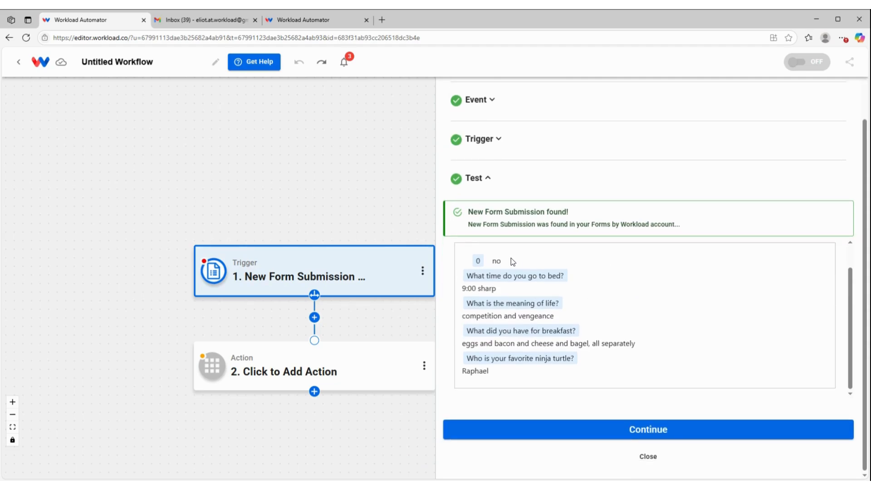
scroll(572, 328, "up", 1)
scroll(569, 324, "down", 1)
left_click(630, 431)
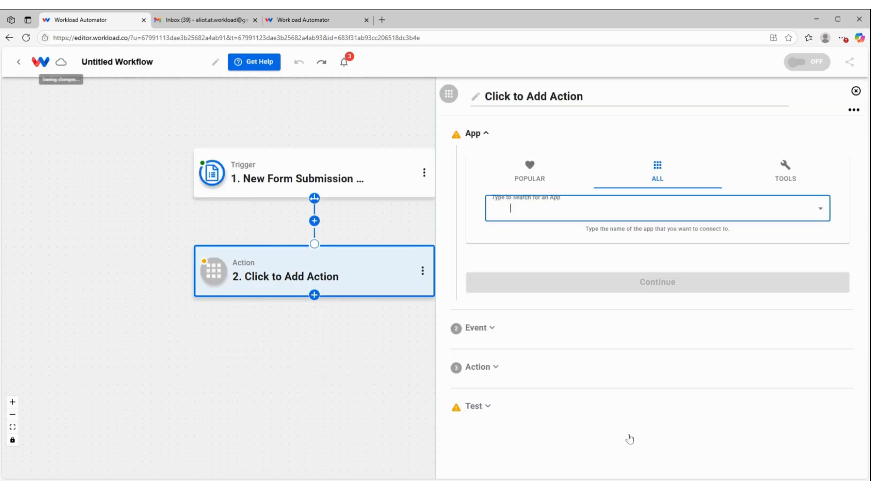